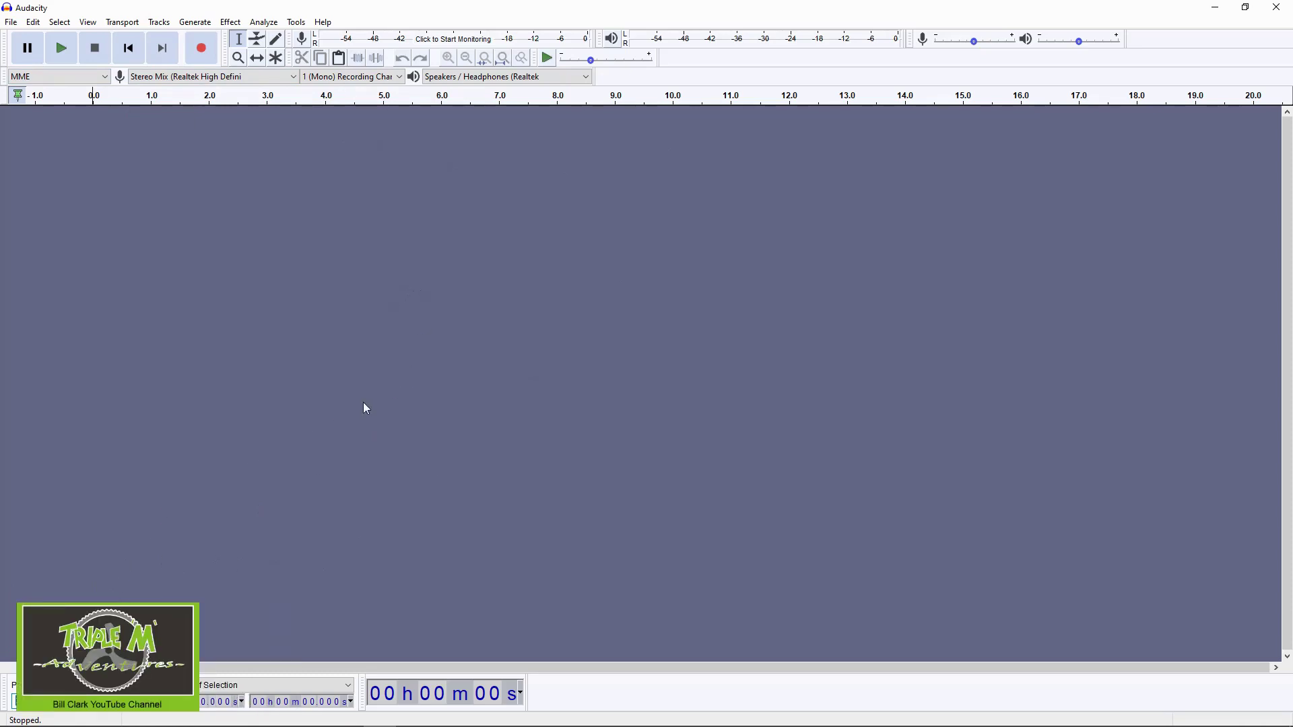
# - Switch to the Oddcast text-to-speech demo page in Edge
pyautogui.moveTo(181, 722)
pyautogui.click(182, 716)
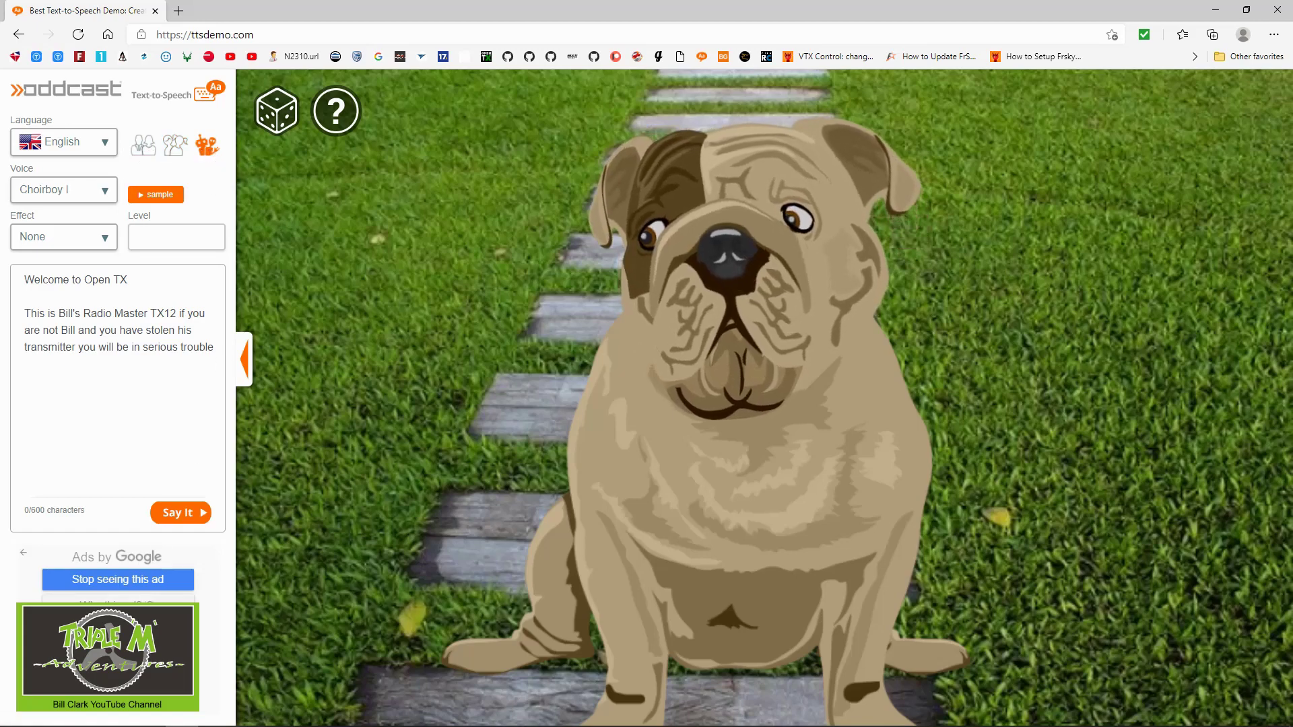
# - Start an Audacity recording, play the 'Welcome to Open TX' speech from the demo page, then return to Audacity
pyautogui.moveTo(146, 725)
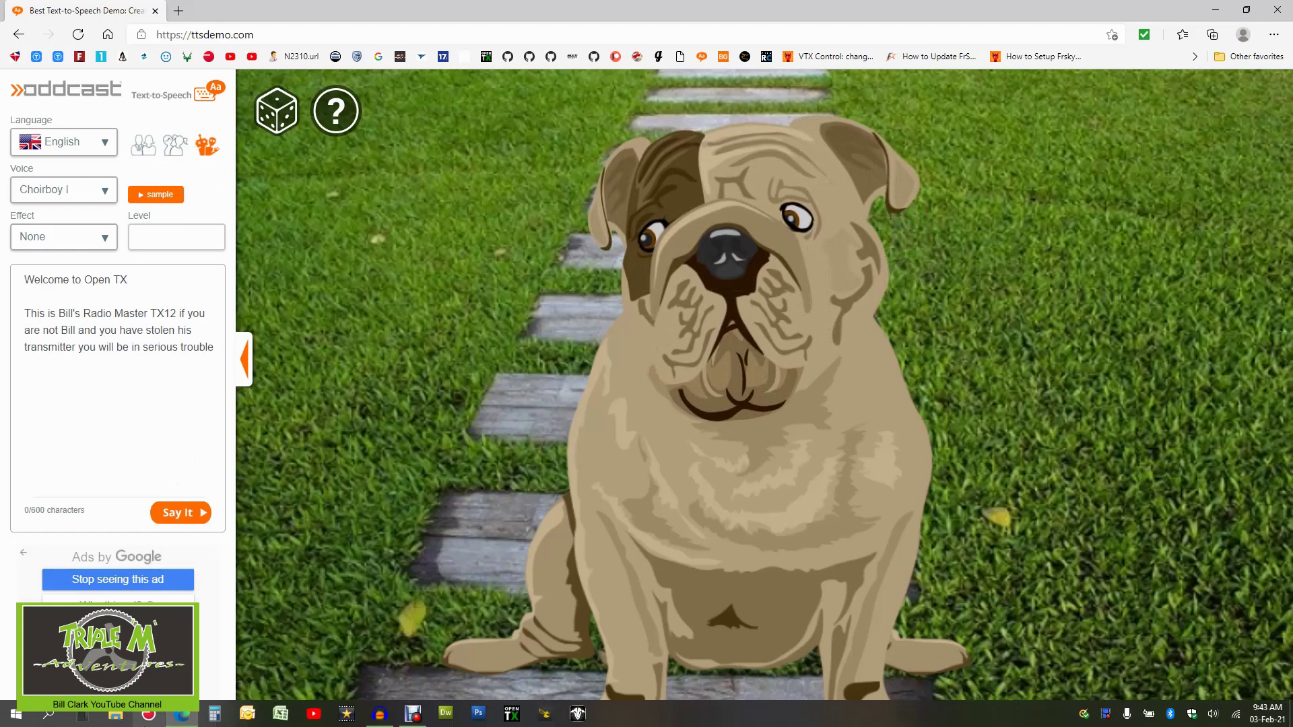
pyautogui.click(380, 715)
pyautogui.click(204, 49)
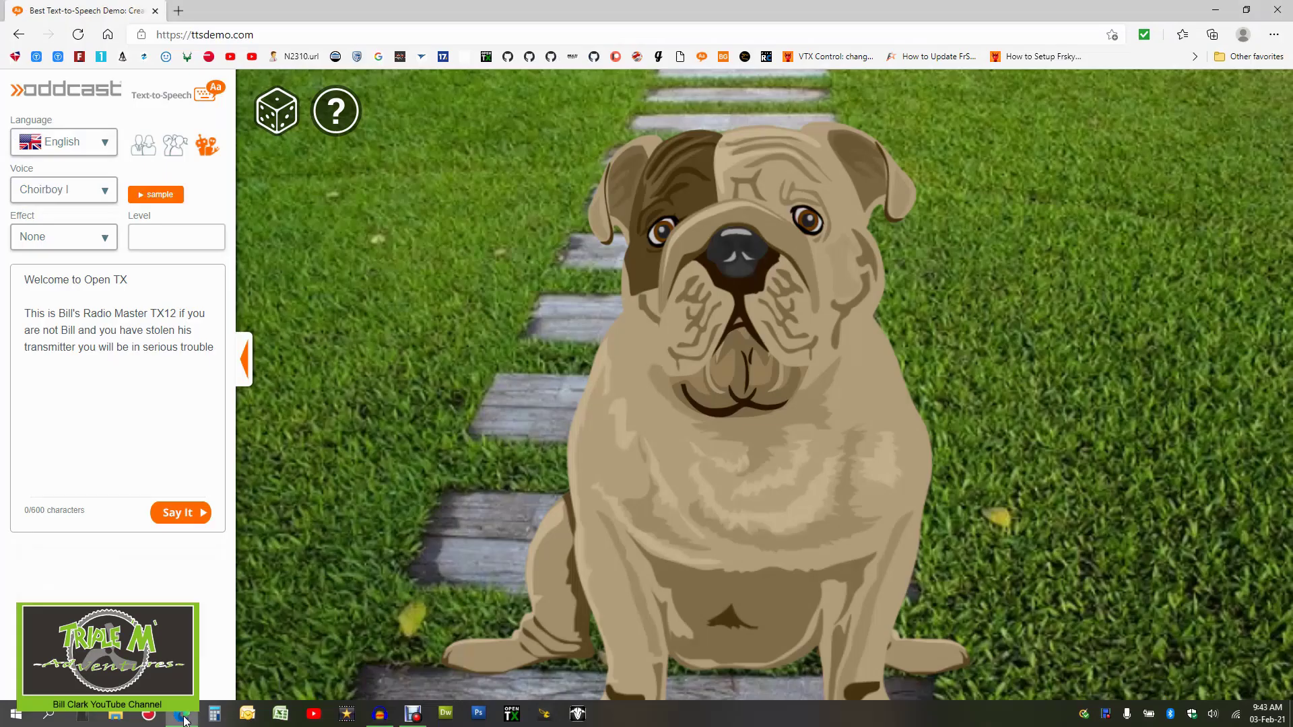
pyautogui.click(181, 715)
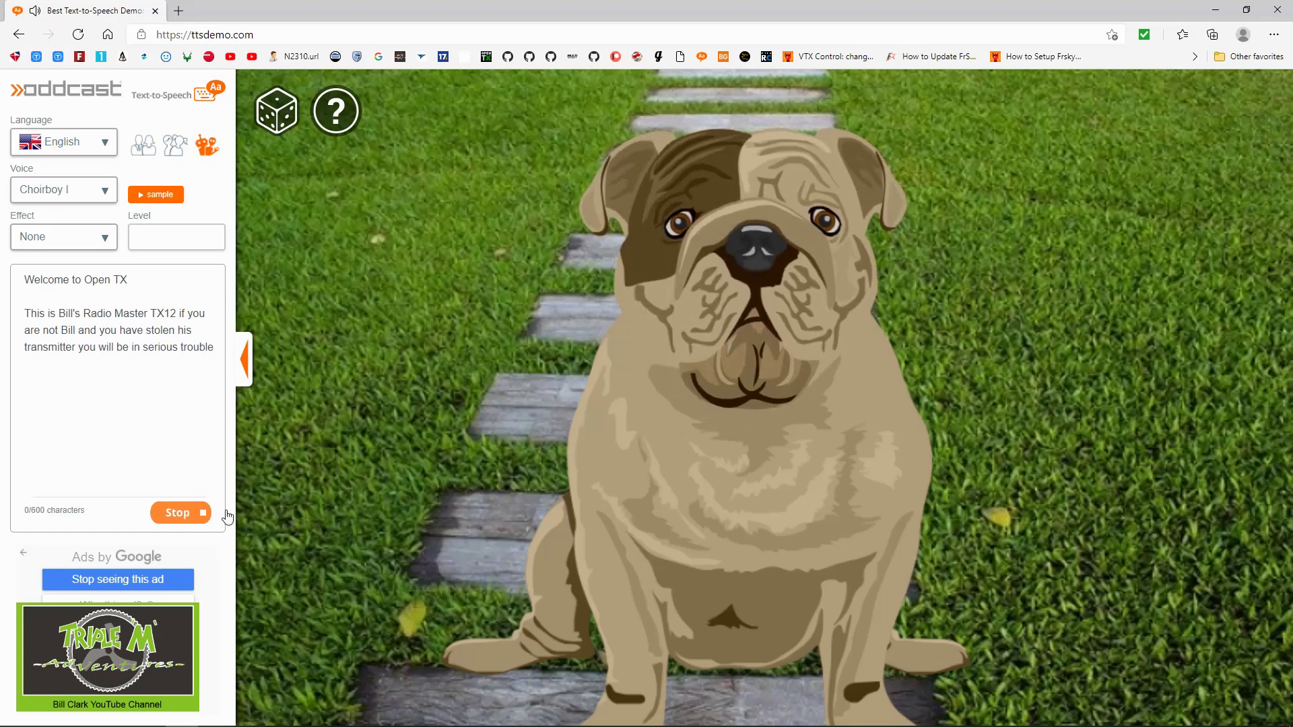
pyautogui.moveTo(335, 724)
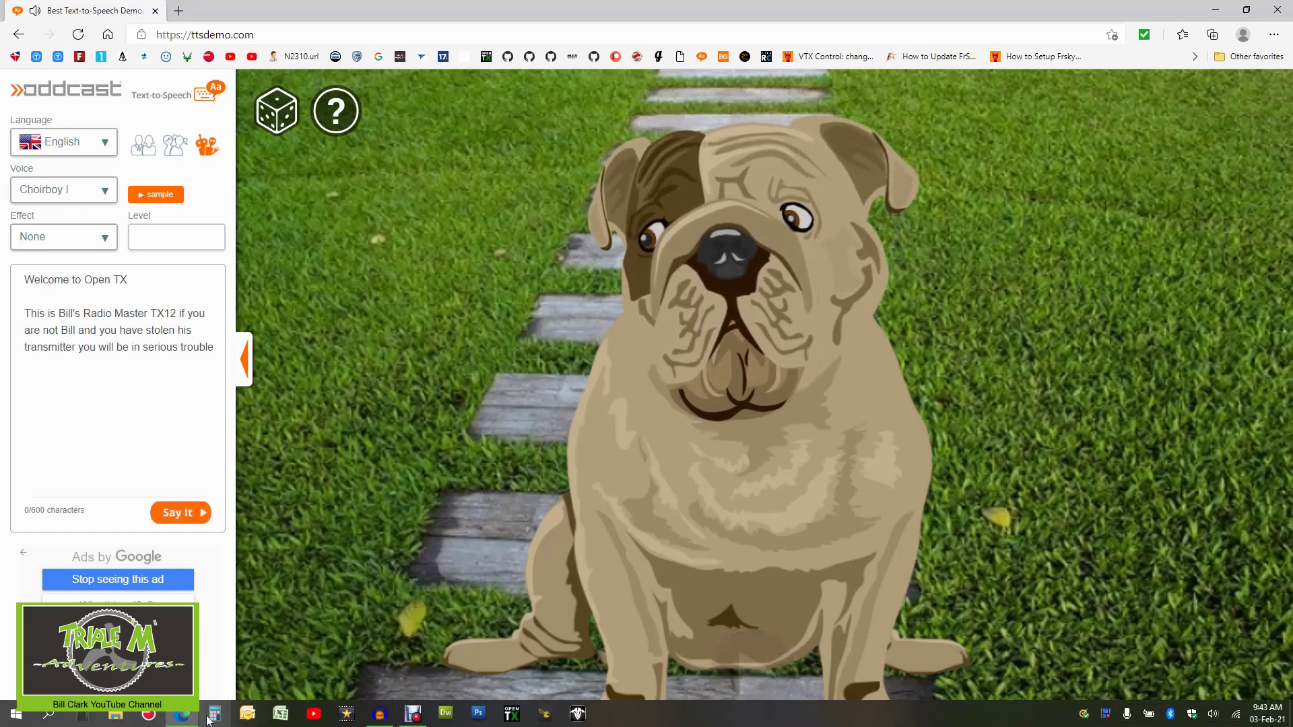
pyautogui.click(387, 714)
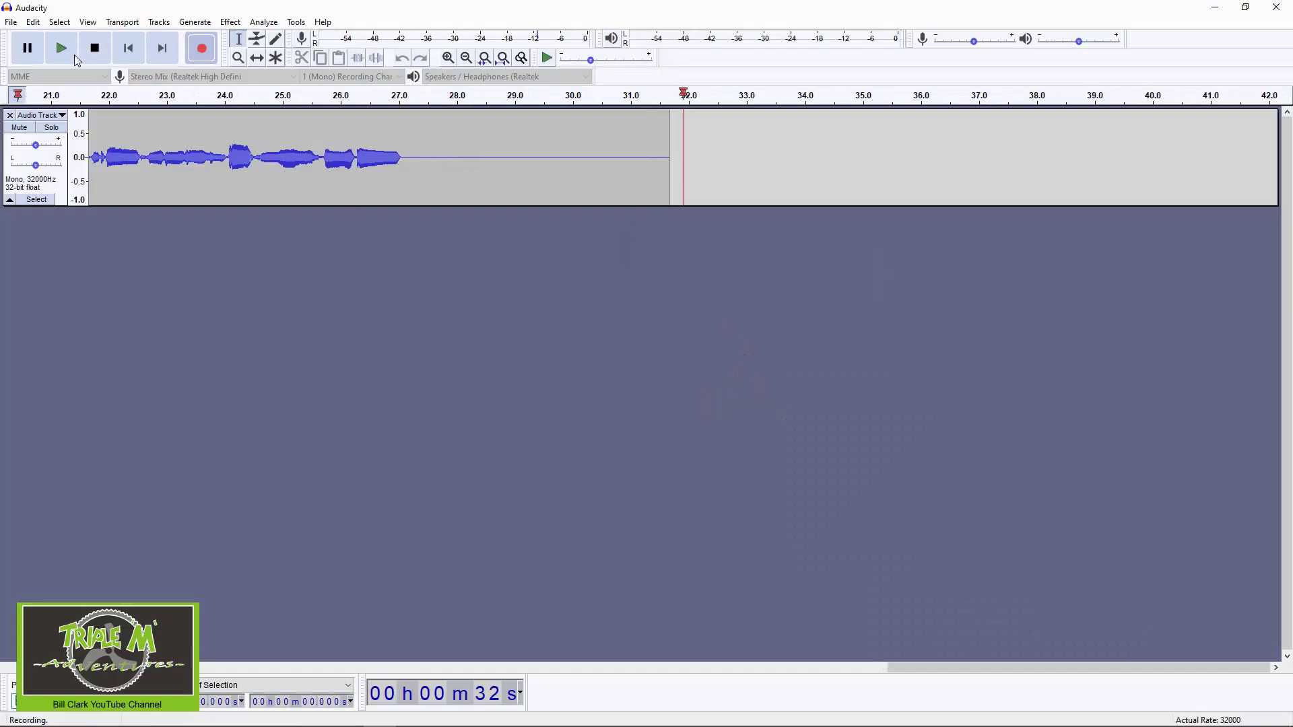
# - Stop the recording and delete the trailing silence after the spoken greeting
pyautogui.click(95, 49)
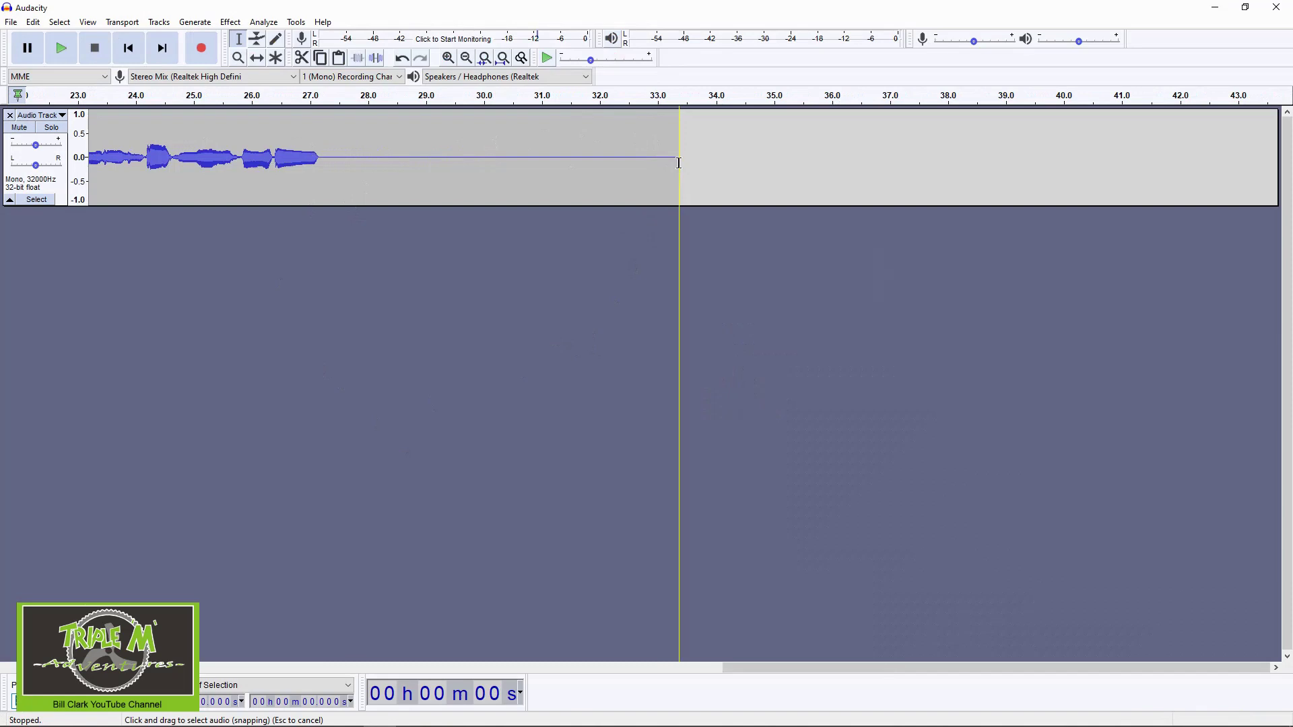
pyautogui.moveTo(679, 163); pyautogui.dragTo(337, 172)
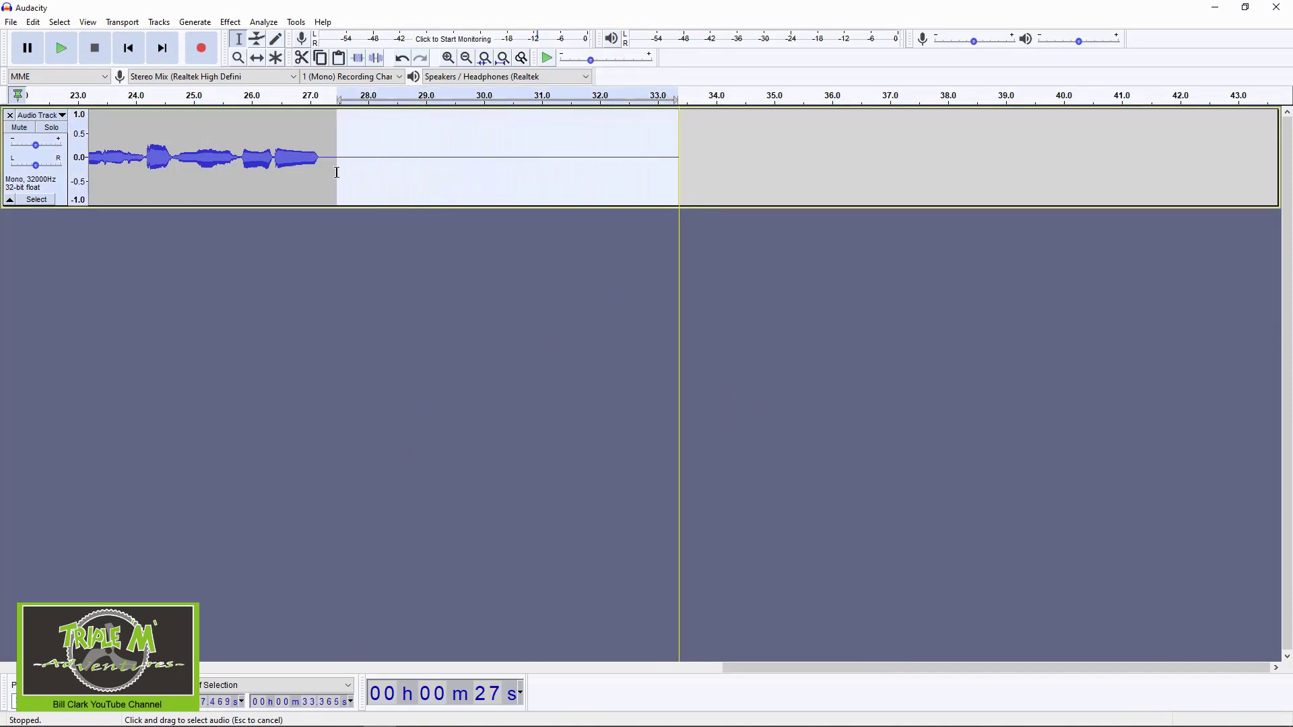
pyautogui.moveTo(329, 173); pyautogui.dragTo(330, 174)
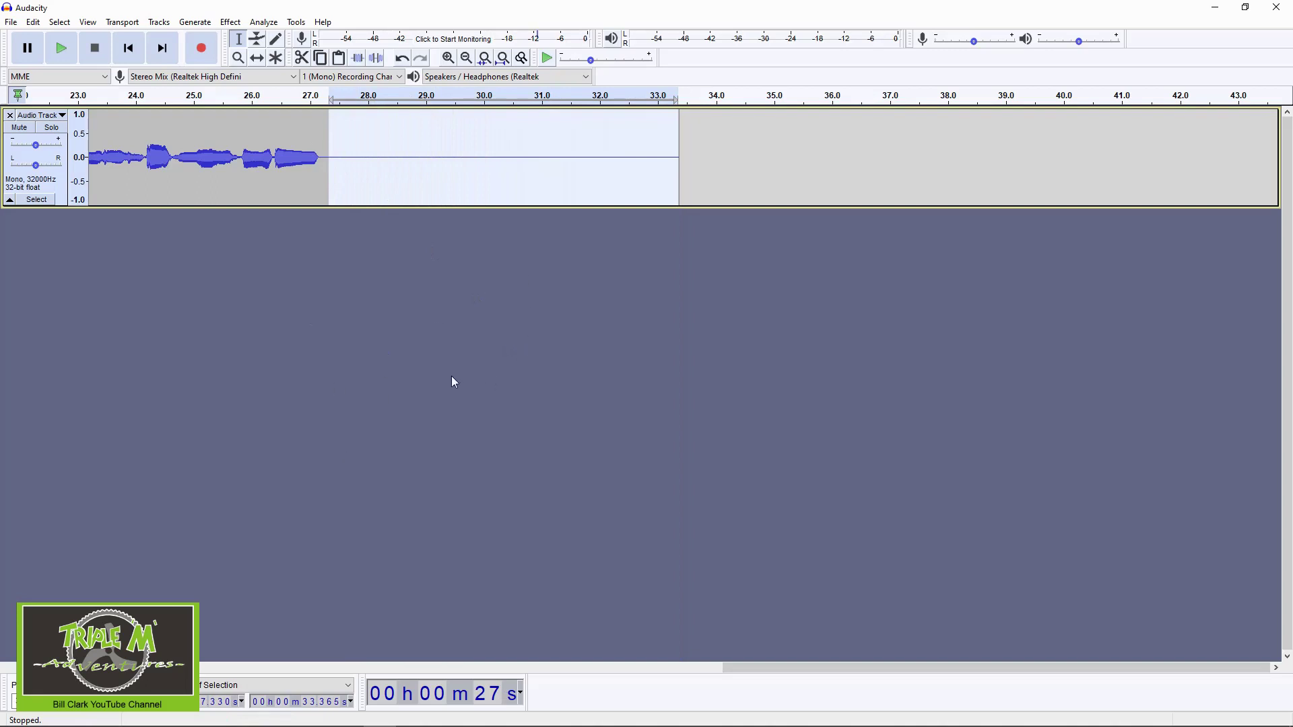
pyautogui.click(32, 23)
pyautogui.click(79, 84)
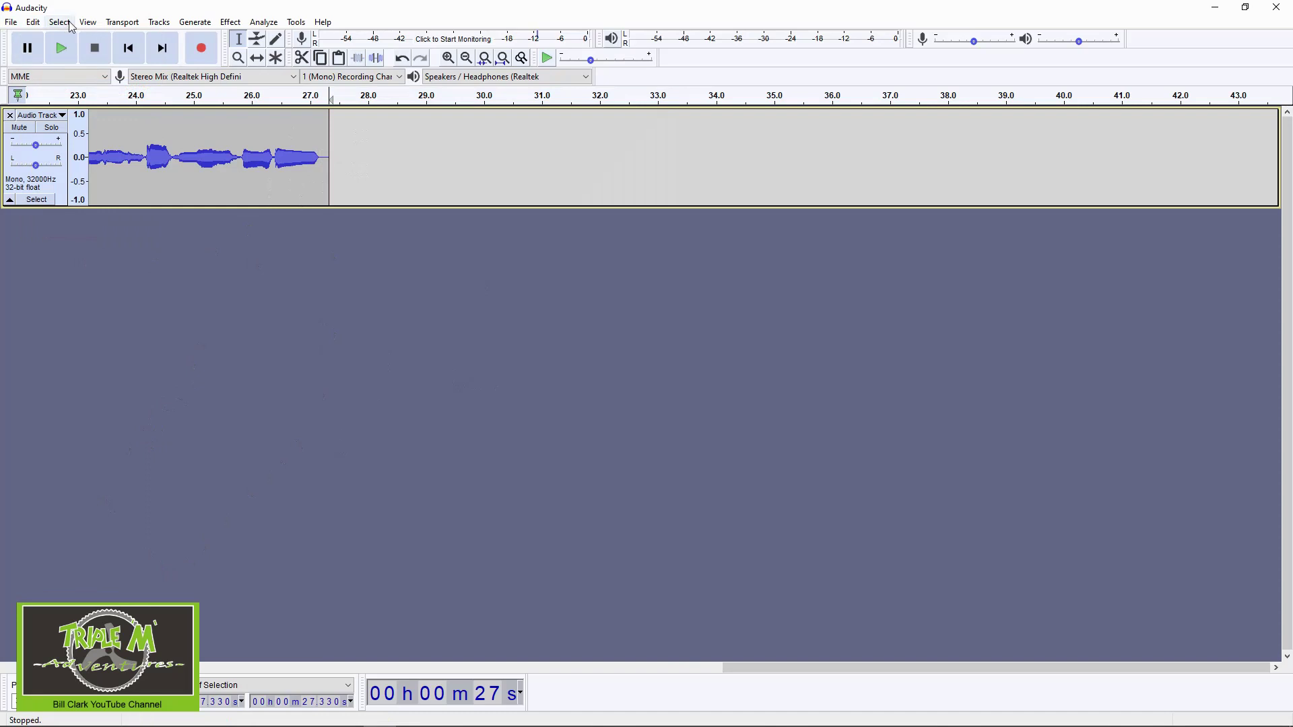
# - Delete the leading silence before the speech and play back the trimmed greeting
pyautogui.click(129, 47)
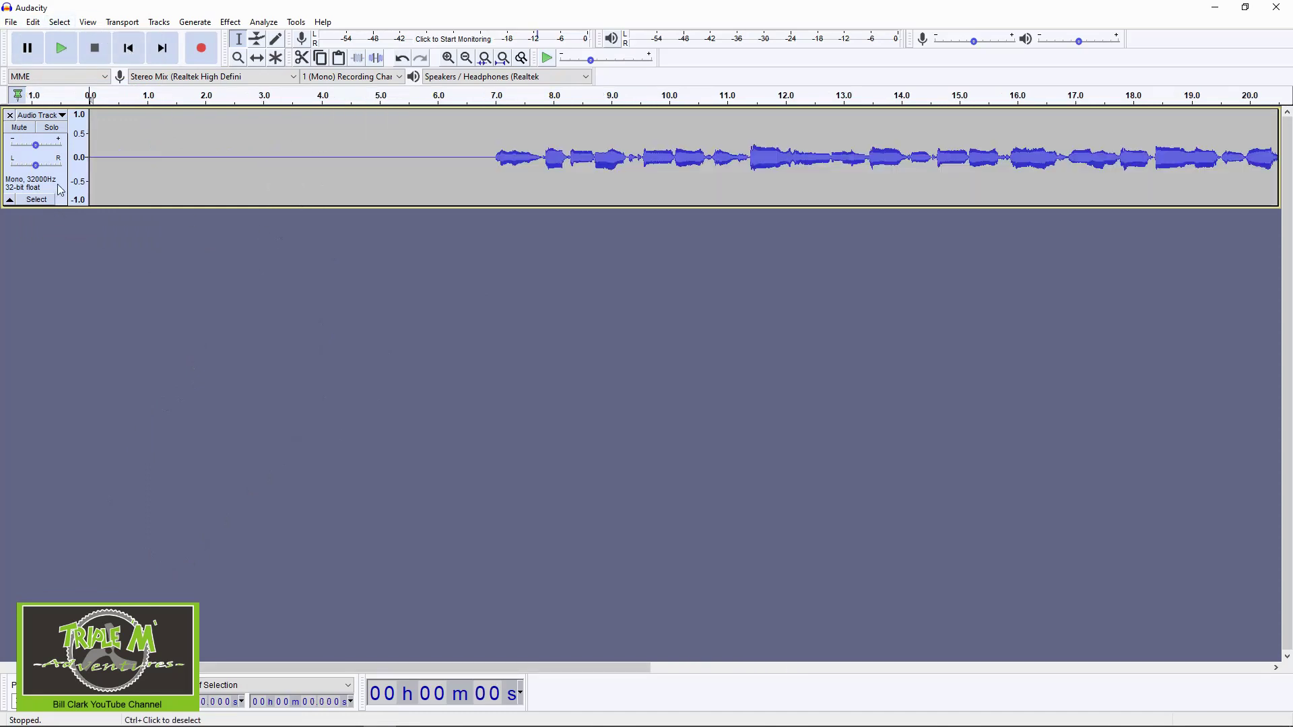
pyautogui.moveTo(92, 164); pyautogui.dragTo(479, 194)
pyautogui.click(33, 22)
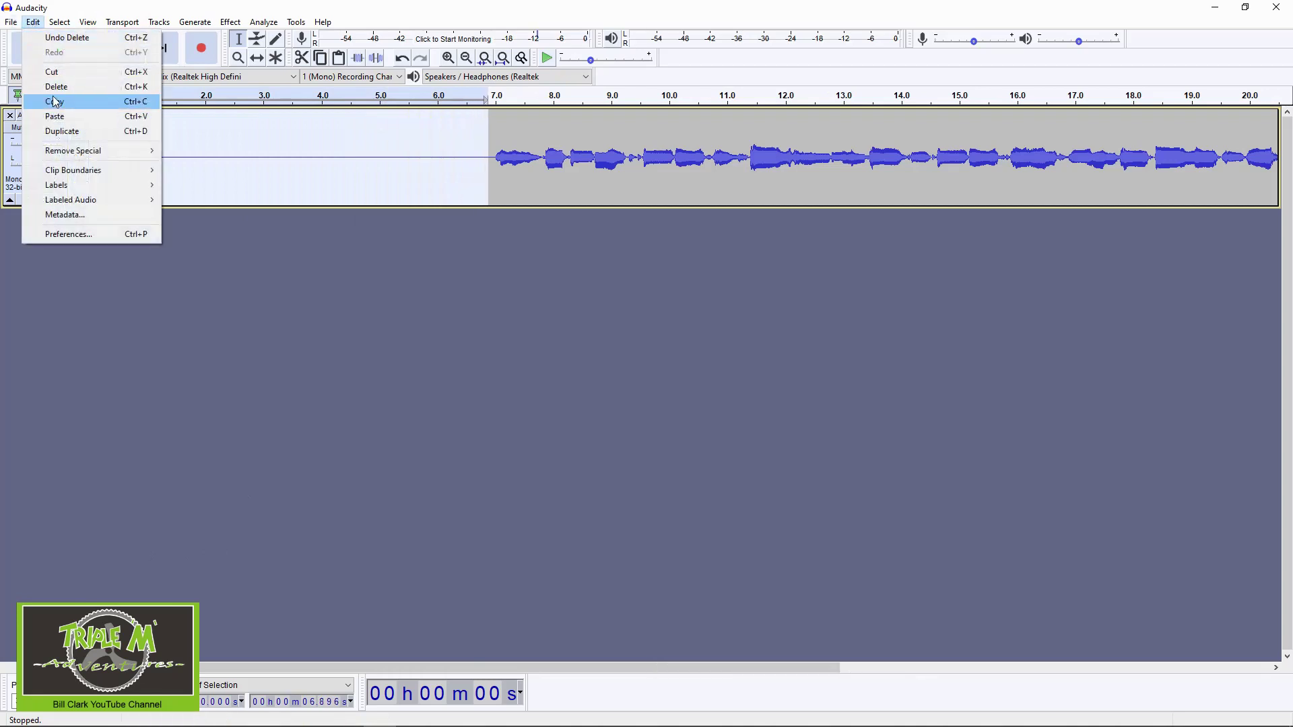
pyautogui.click(62, 86)
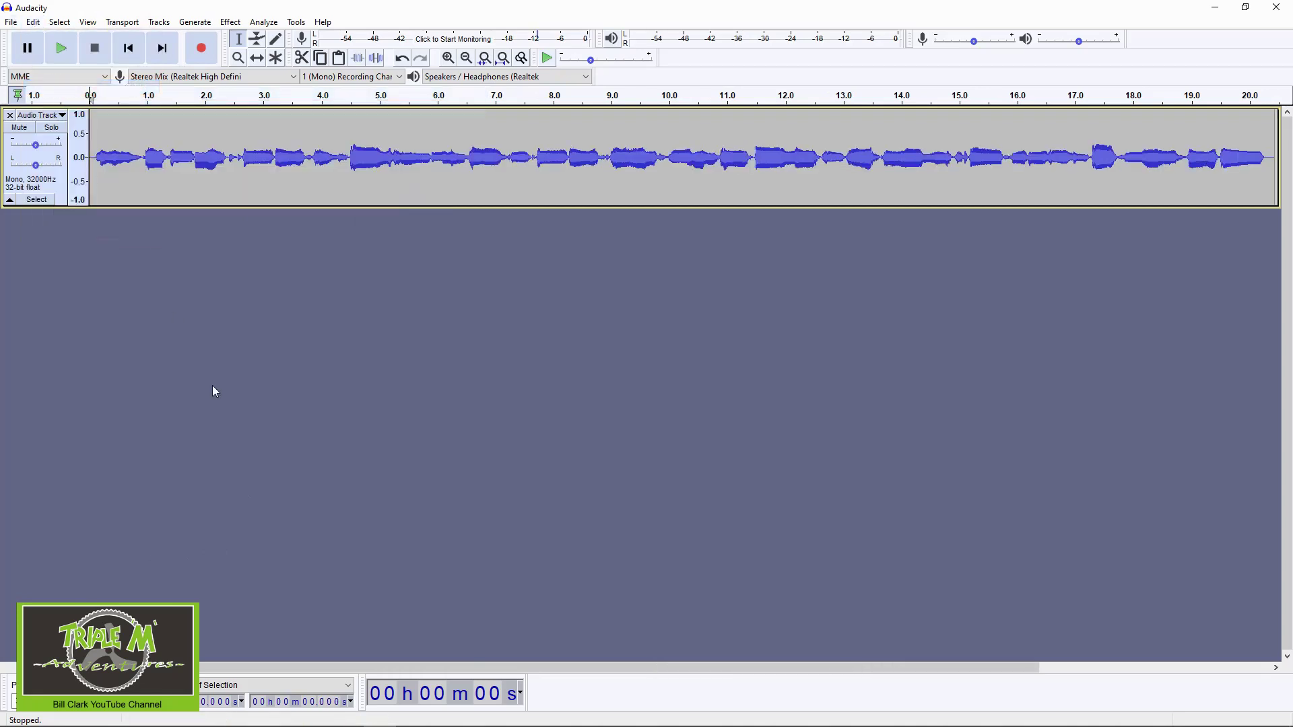
pyautogui.click(62, 50)
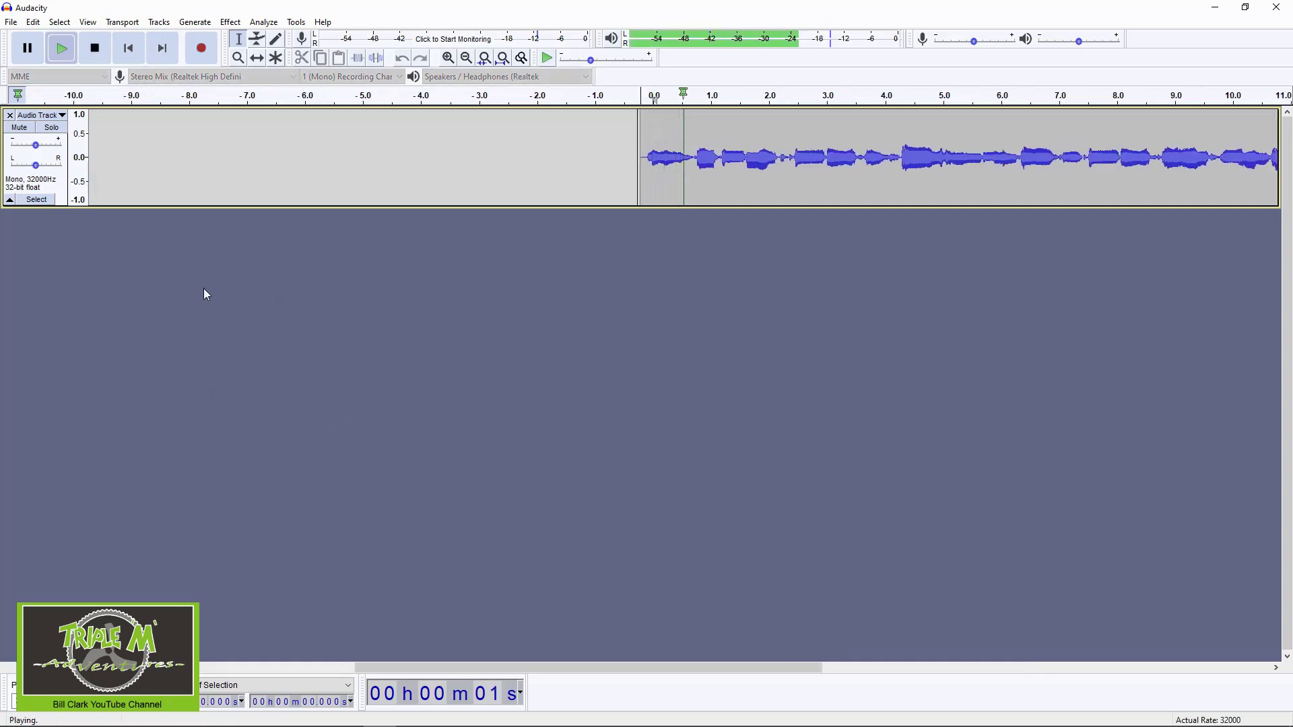
pyautogui.click(109, 57)
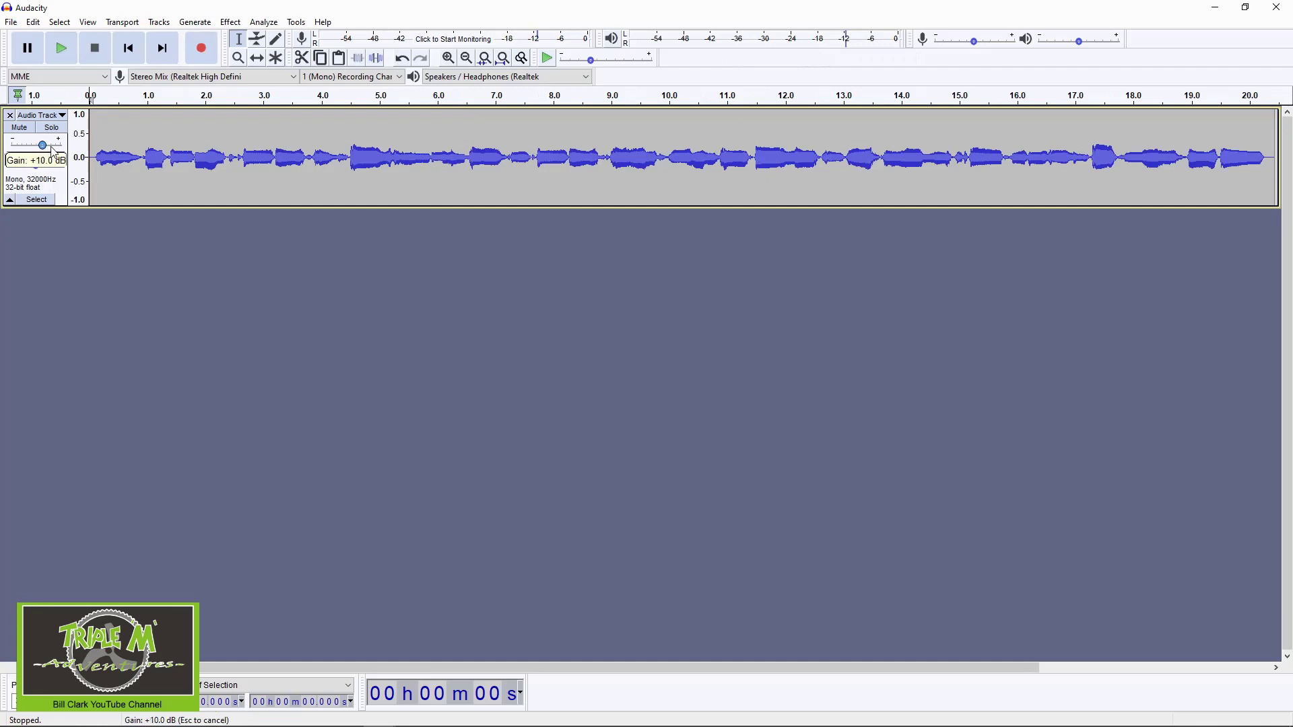
pyautogui.click(63, 49)
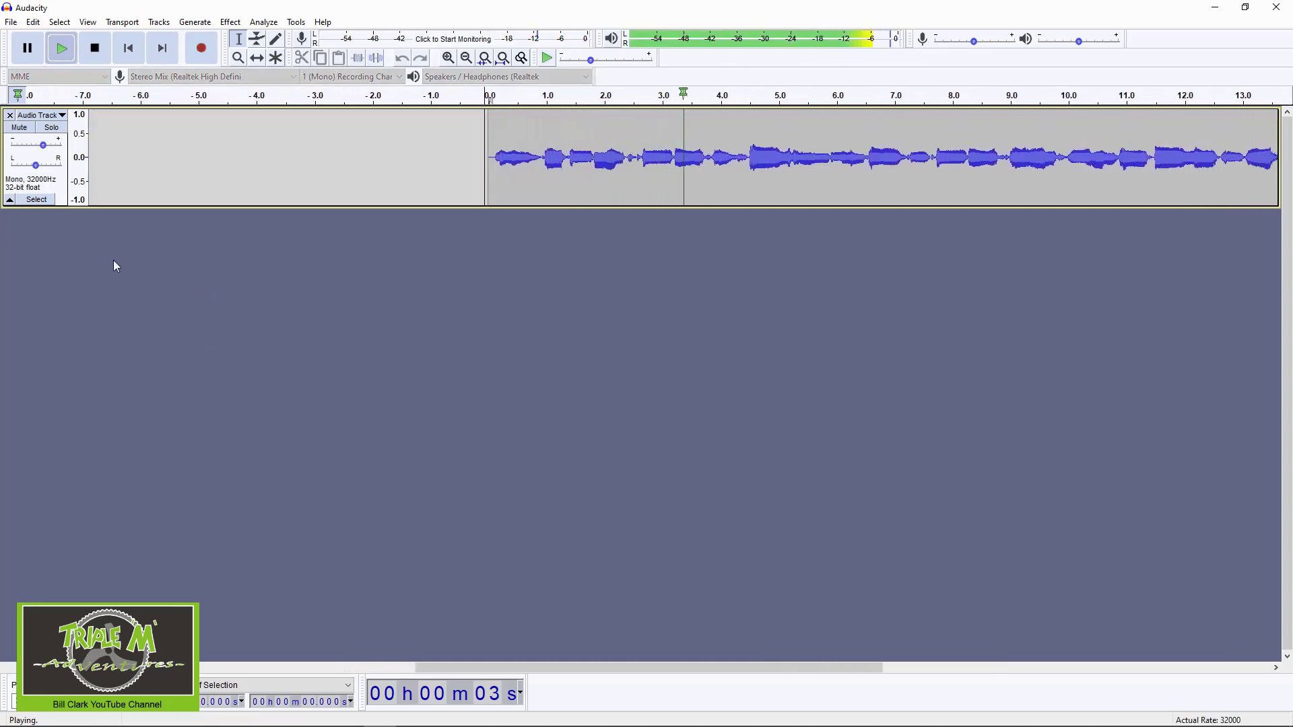
pyautogui.click(95, 49)
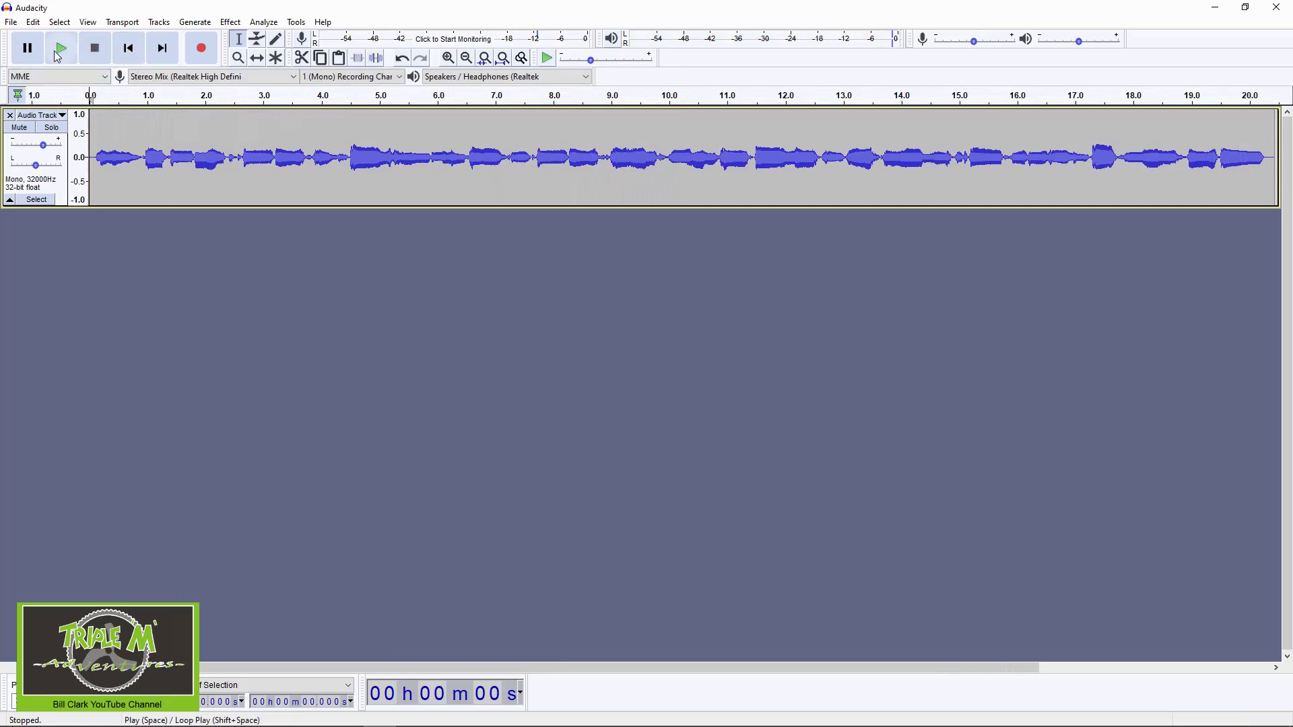
# - Export the audio as WAV named hello.wav in Downloads, replacing the existing file
pyautogui.click(12, 23)
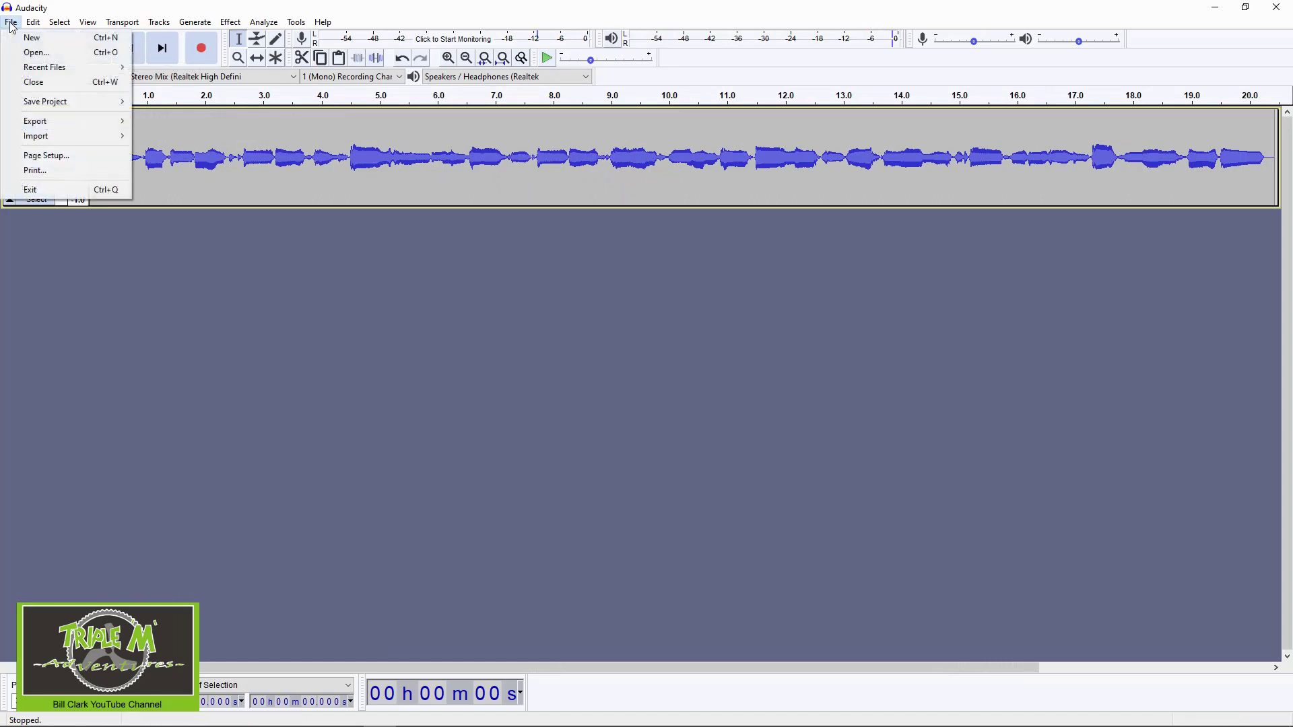
pyautogui.moveTo(74, 121)
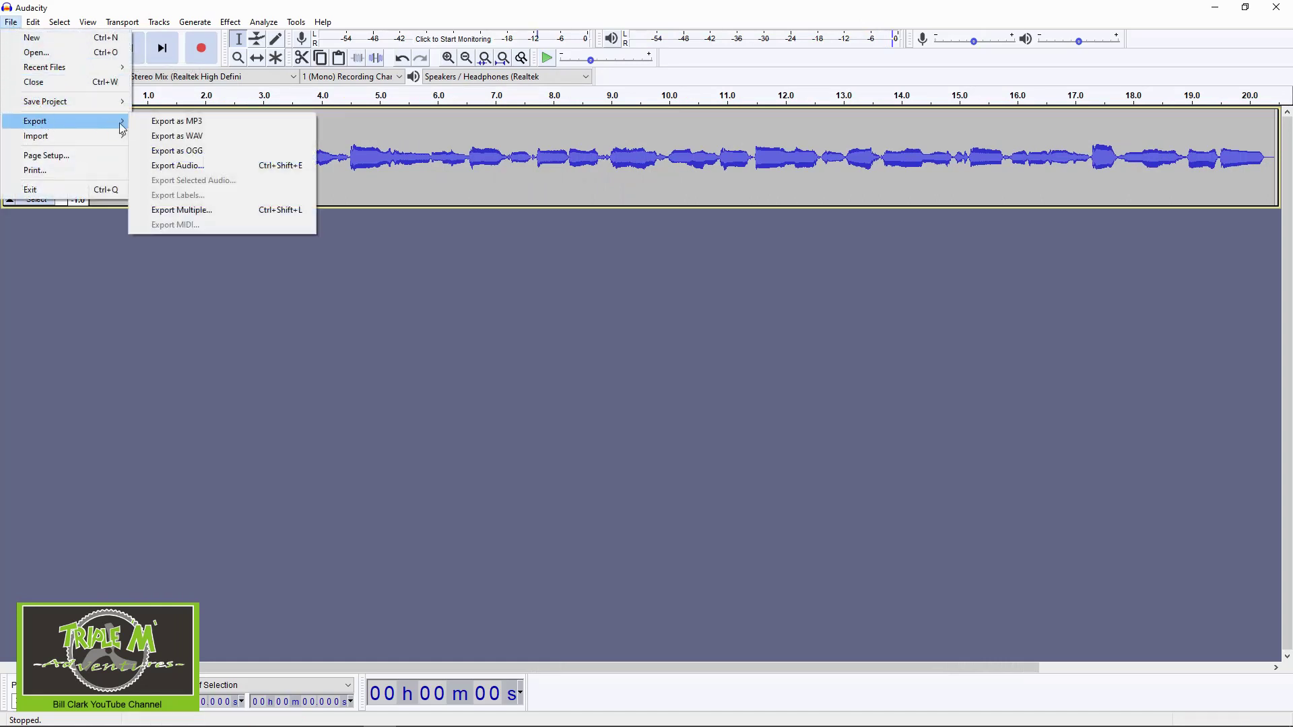
pyautogui.click(223, 137)
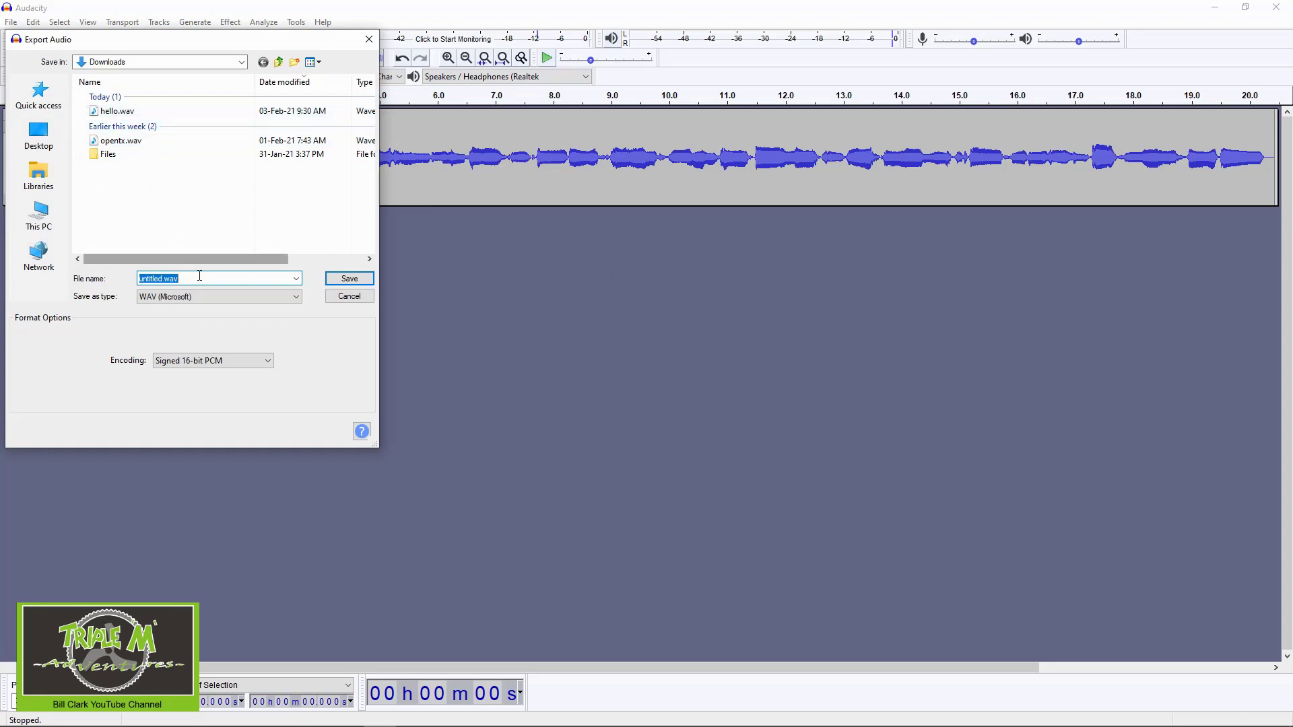
pyautogui.click(126, 112)
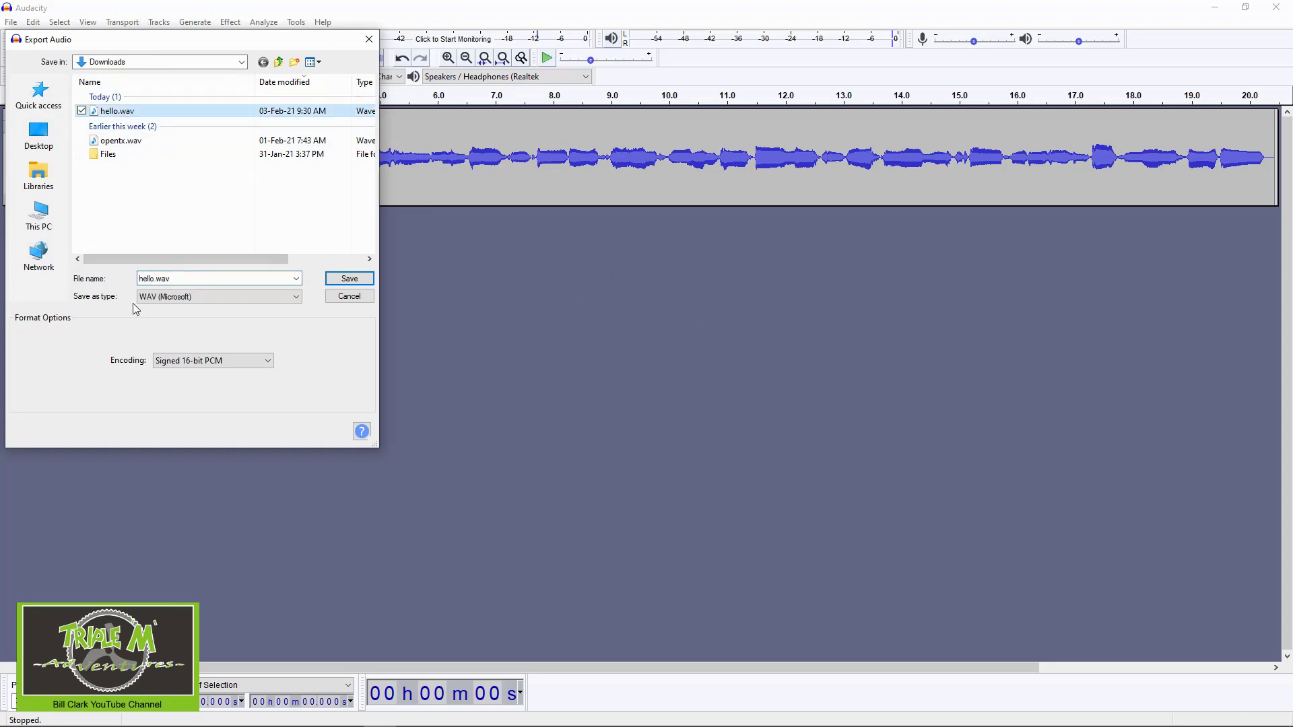
pyautogui.click(349, 279)
pyautogui.click(744, 369)
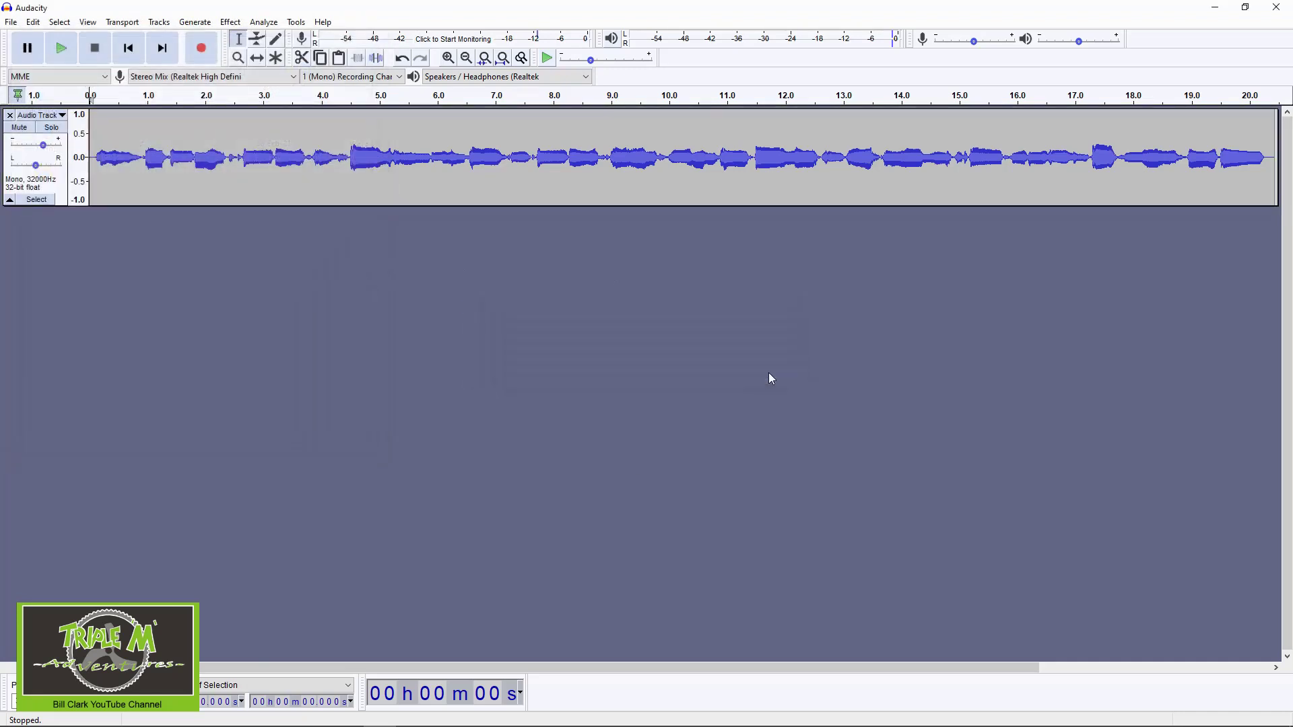
pyautogui.click(511, 380)
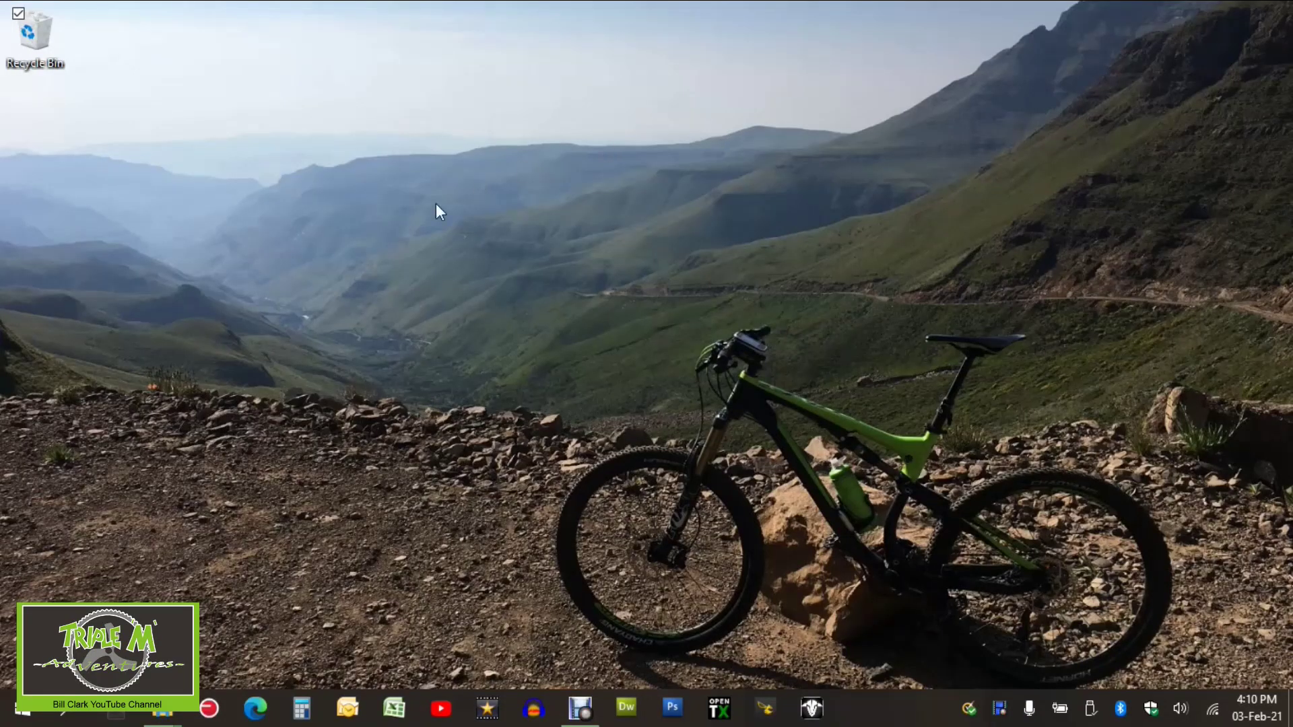
# - Navigate to USB Drive (E:) > SOUNDS > en > SYSTEM and scroll down to hello.wav
pyautogui.moveTo(162, 720)
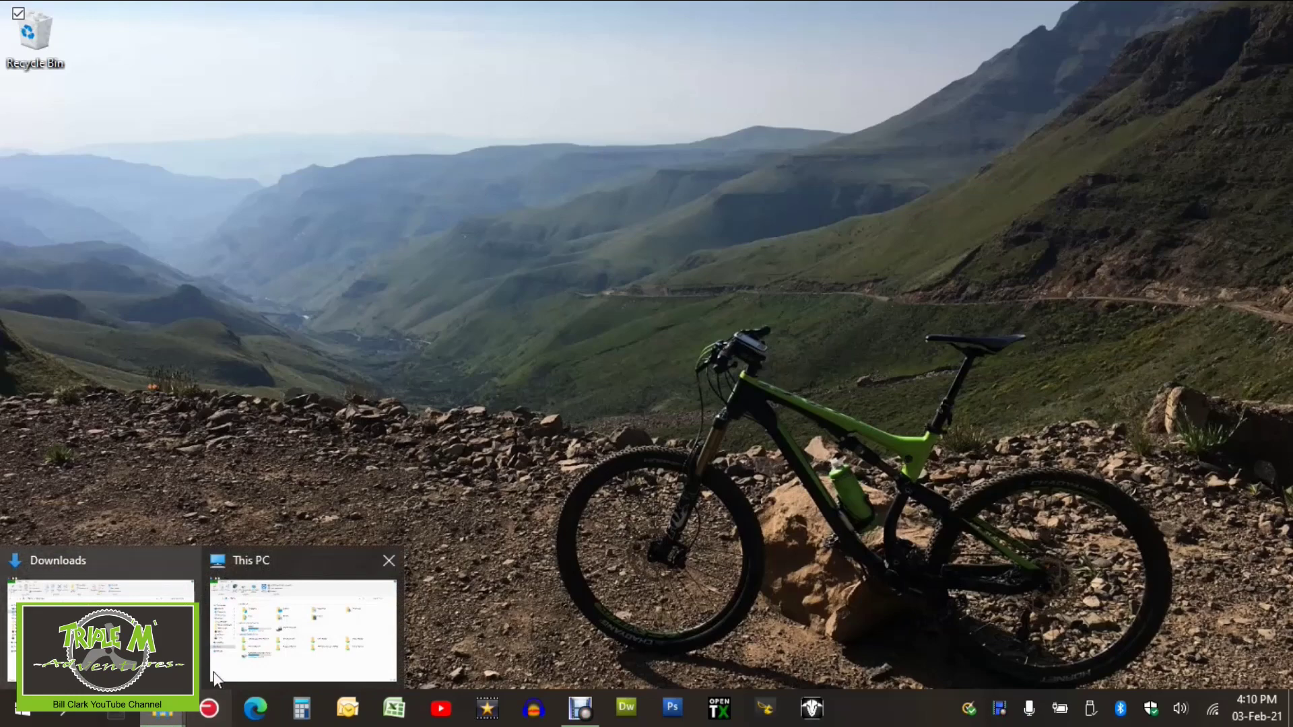
pyautogui.click(273, 635)
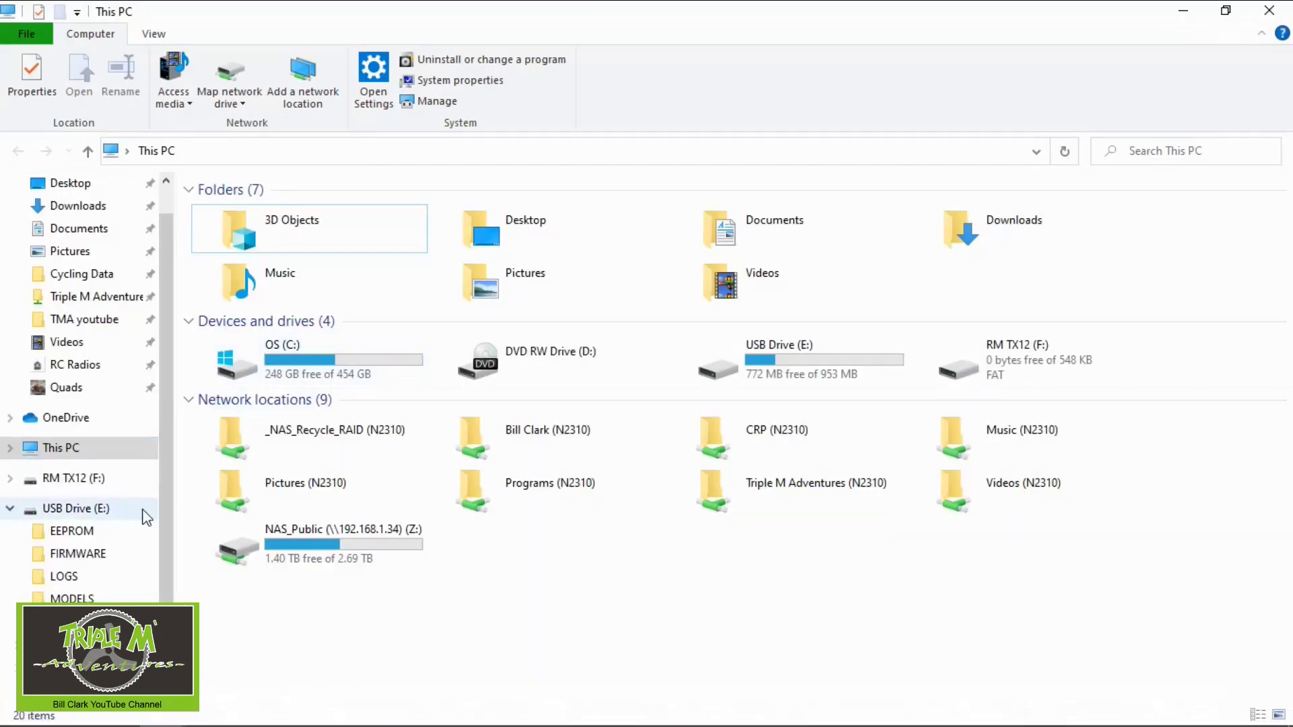
pyautogui.scroll(-1, 111, 532)
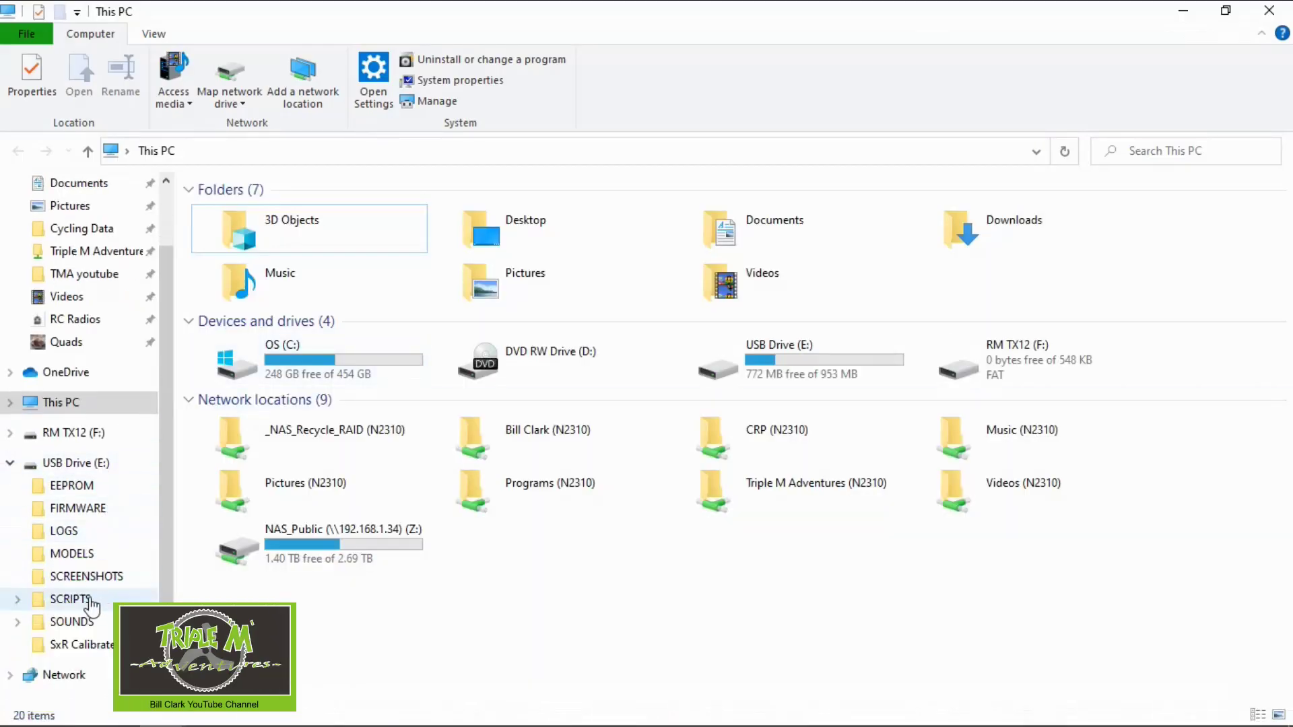
pyautogui.click(82, 622)
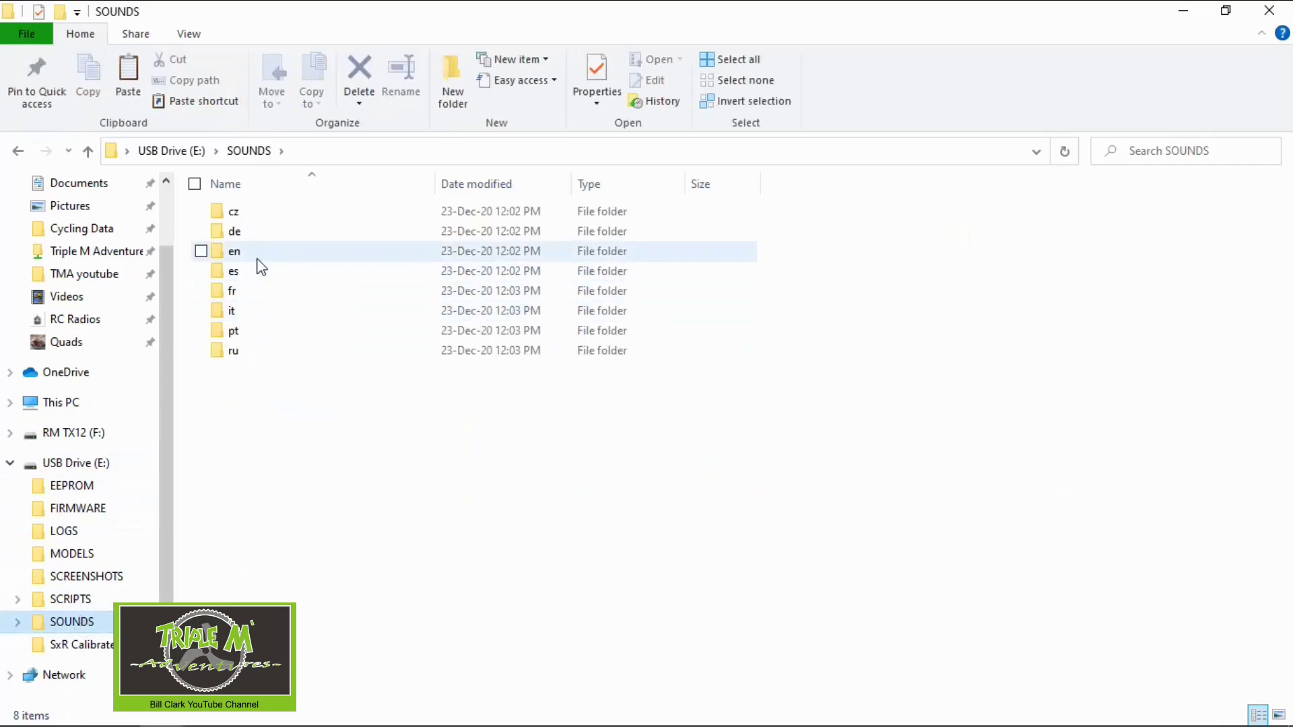
pyautogui.doubleClick(256, 251)
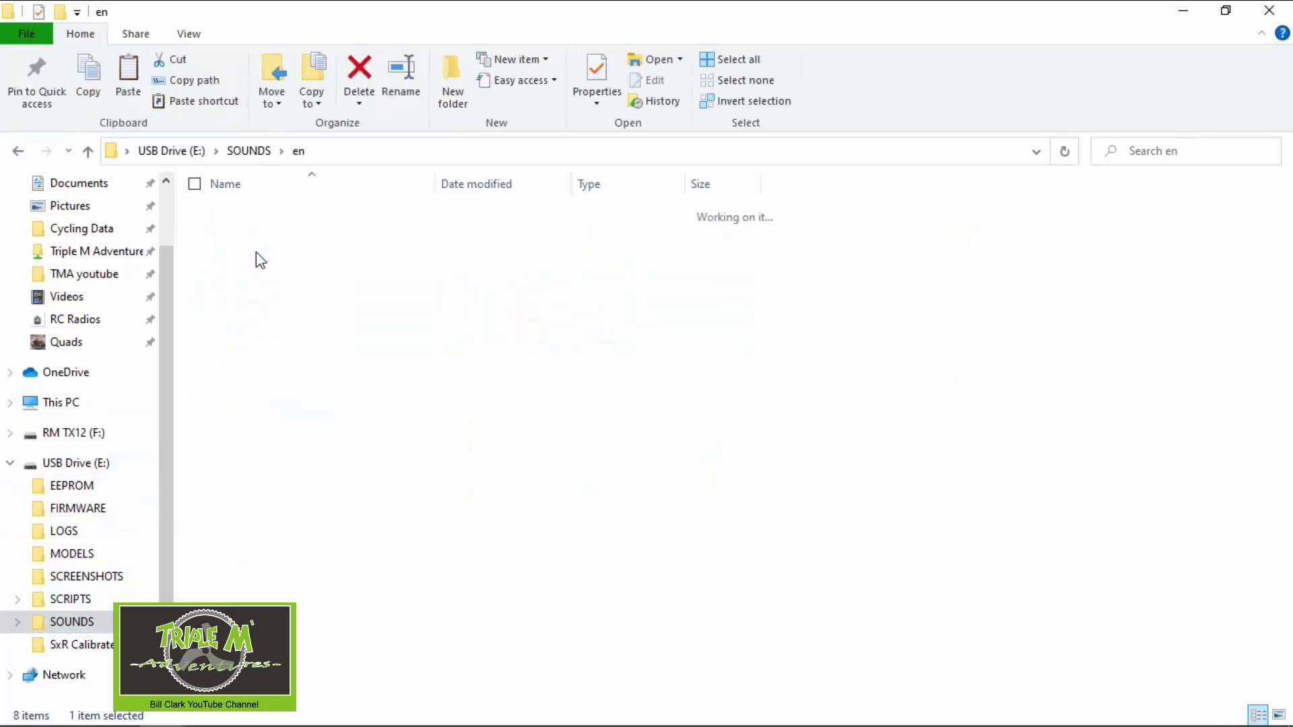
pyautogui.doubleClick(249, 212)
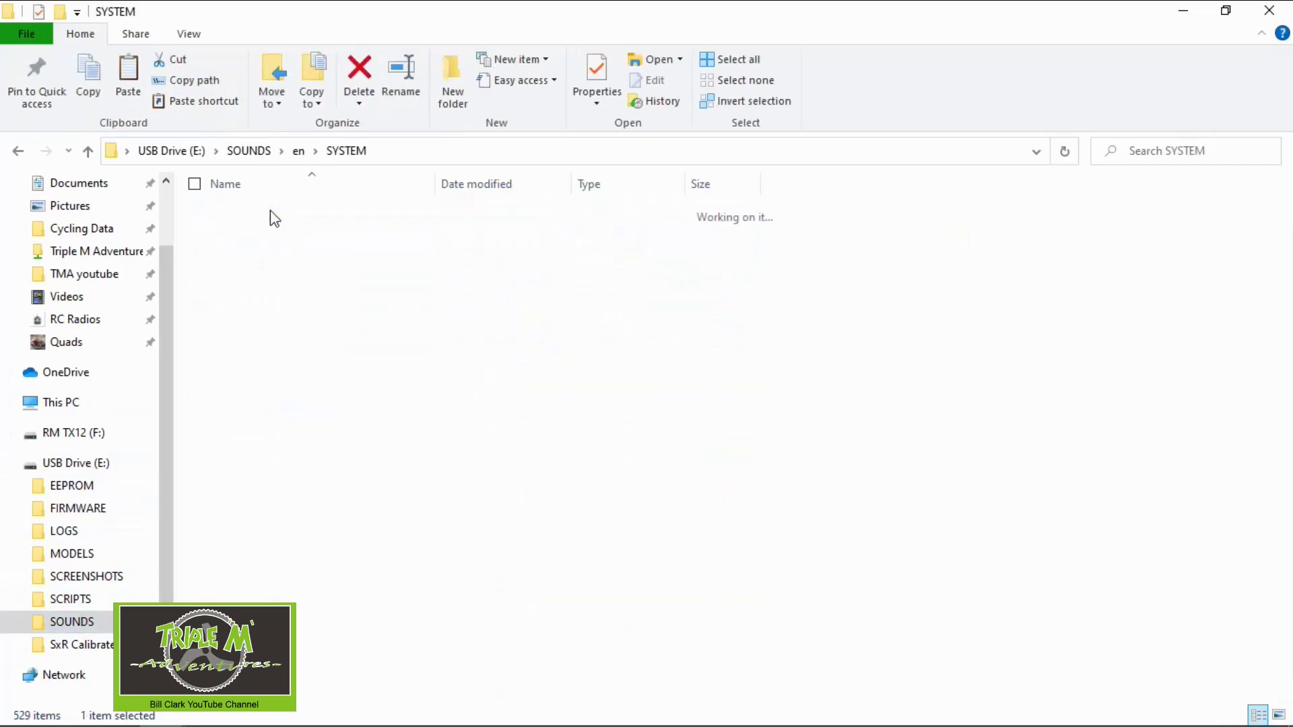
pyautogui.scroll(-1, 1147, 234)
pyautogui.moveTo(1285, 229); pyautogui.dragTo(1288, 520)
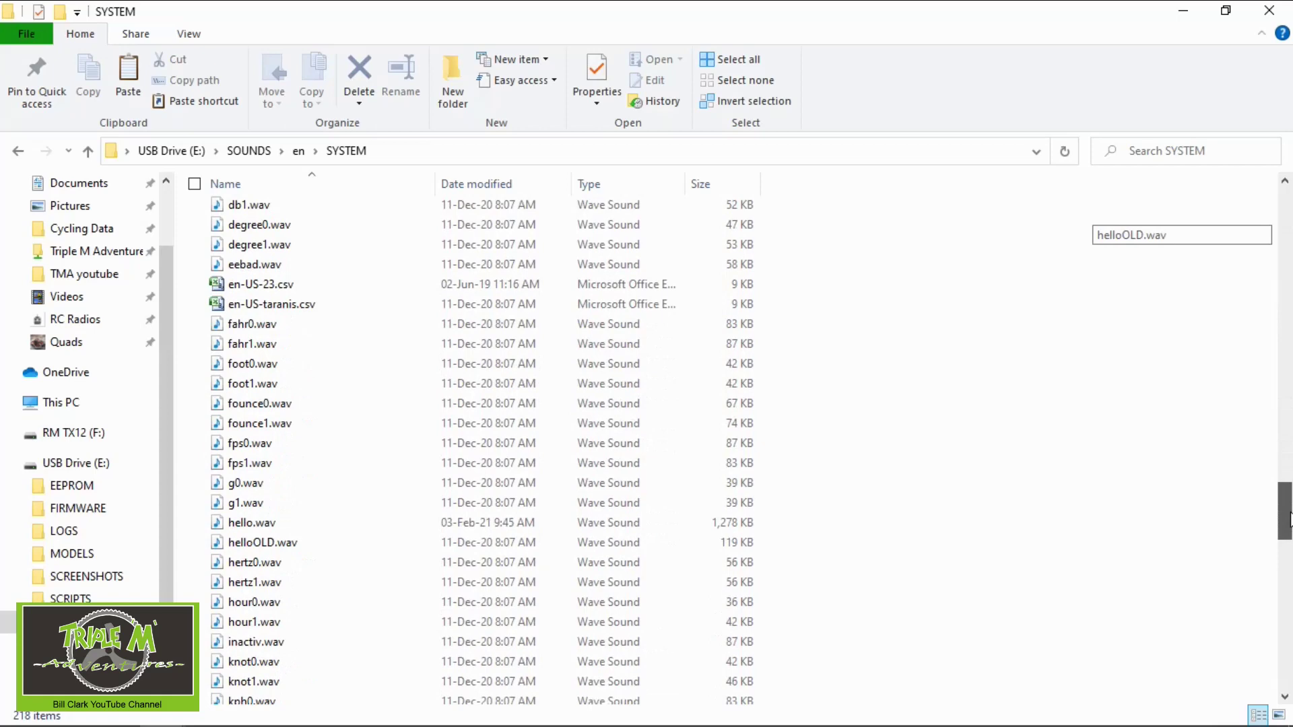
pyautogui.moveTo(1289, 519); pyautogui.dragTo(1289, 545)
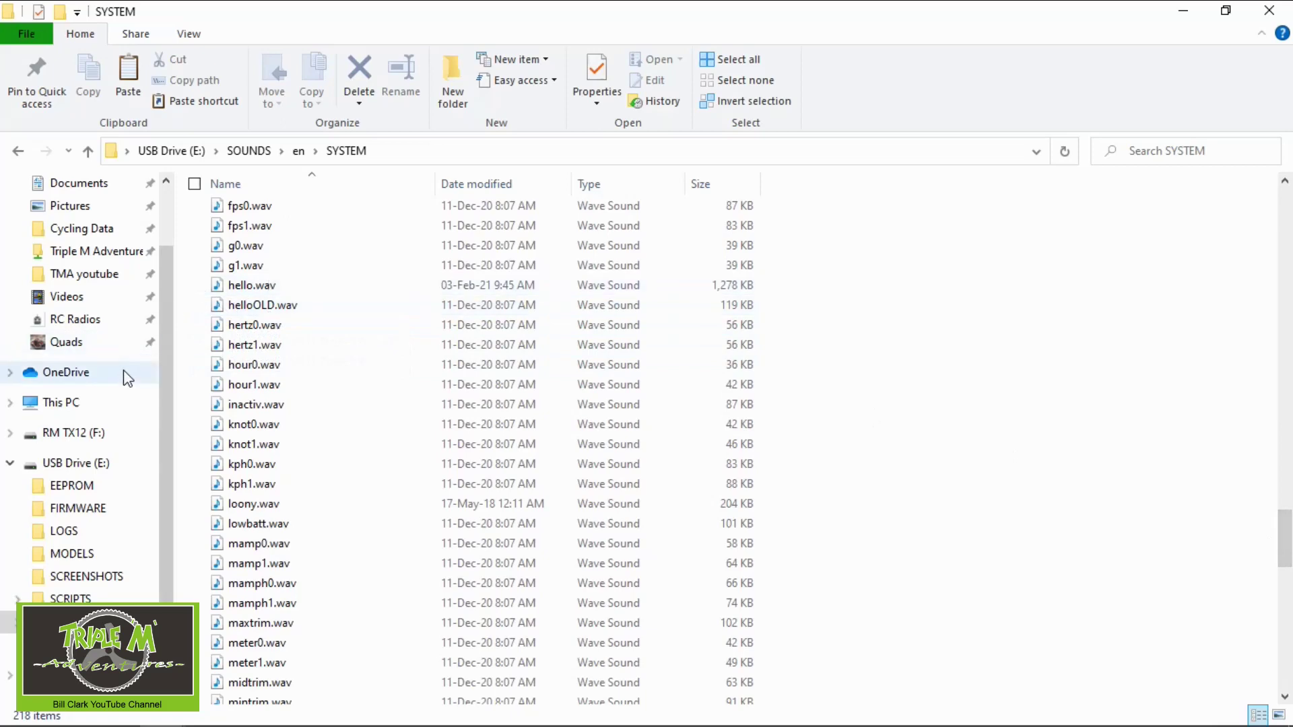
pyautogui.click(165, 720)
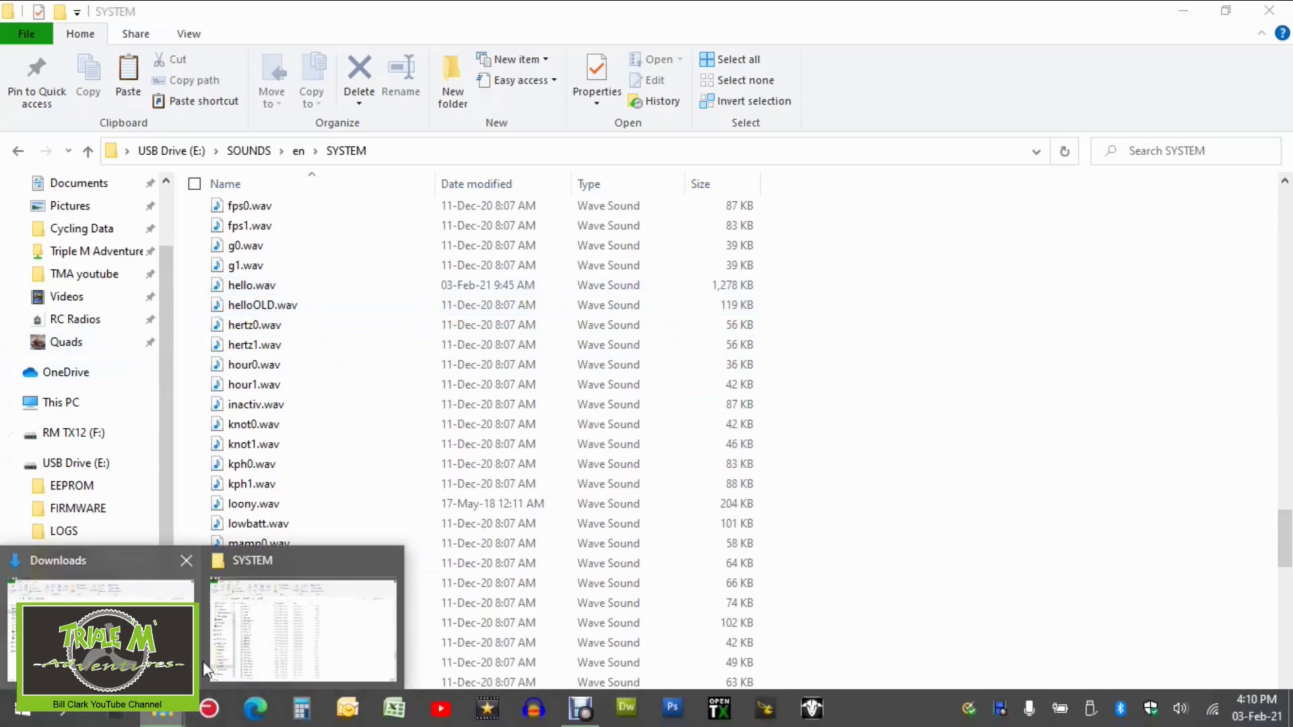
# - Copy hello.wav from the Downloads window and return to the USB drive's SYSTEM folder
pyautogui.click(195, 663)
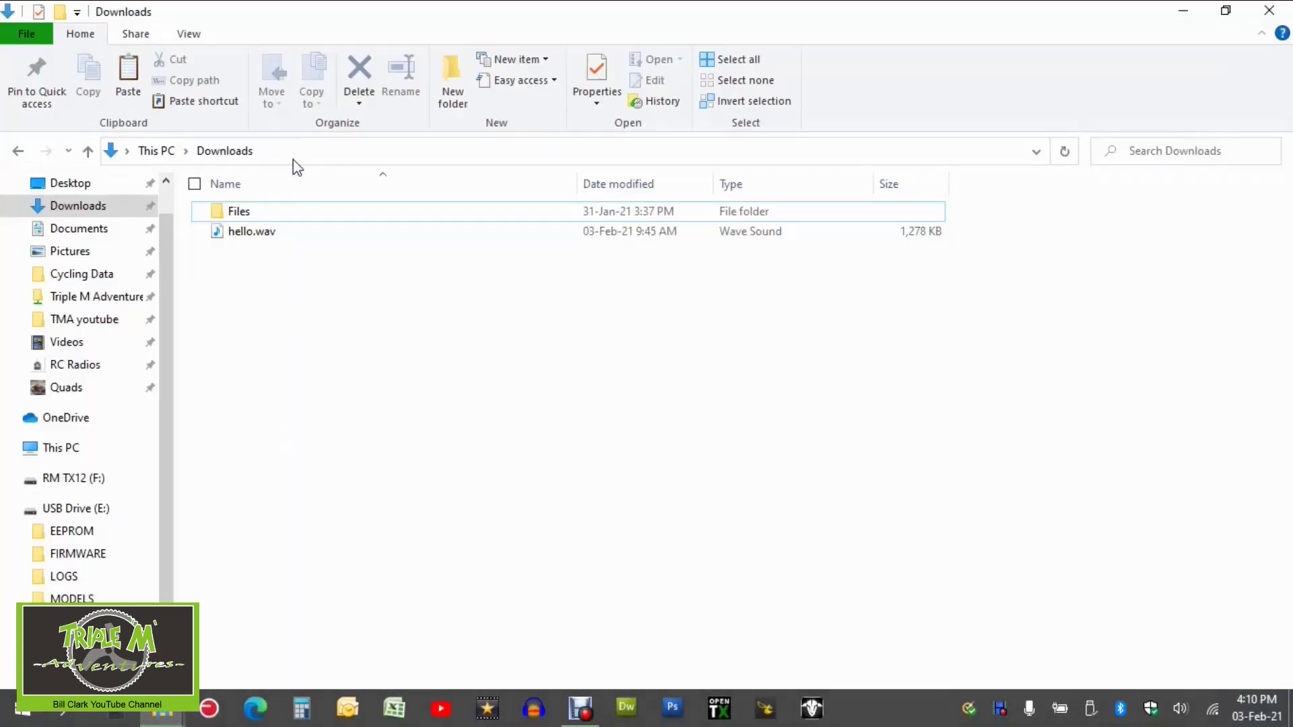
pyautogui.click(266, 240)
pyautogui.rightClick(269, 233)
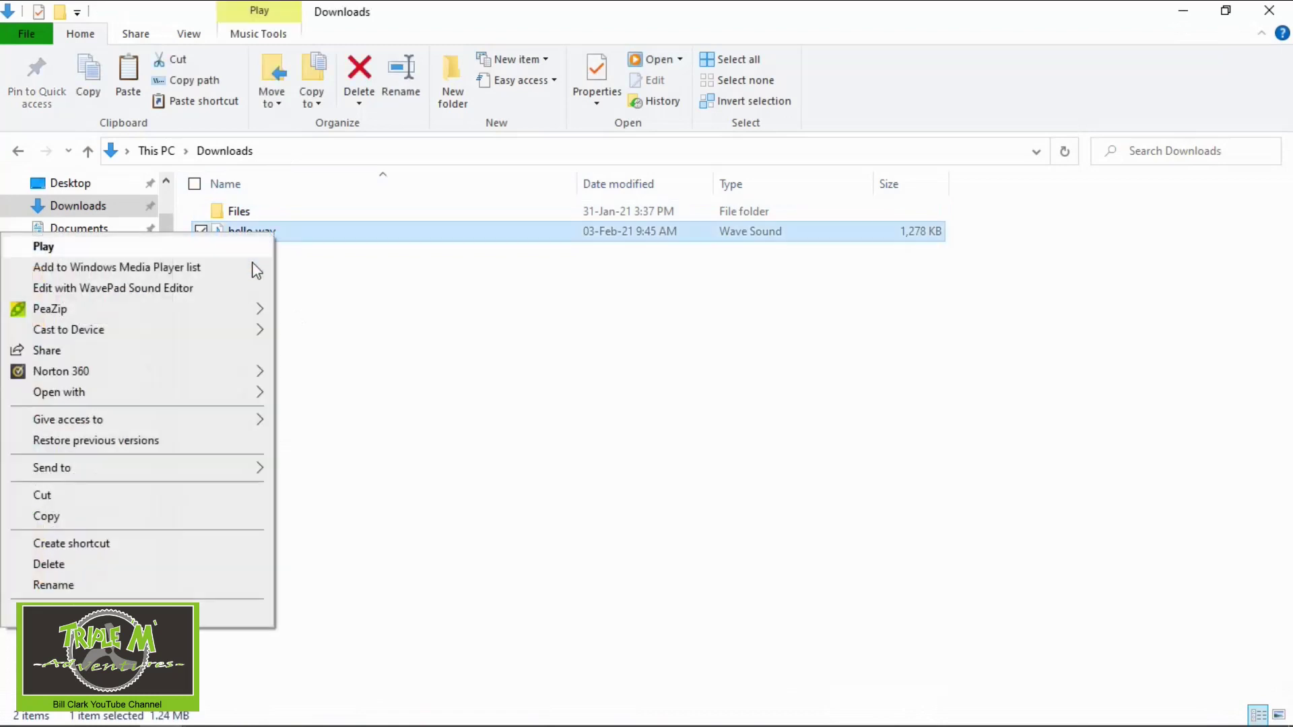
pyautogui.click(182, 517)
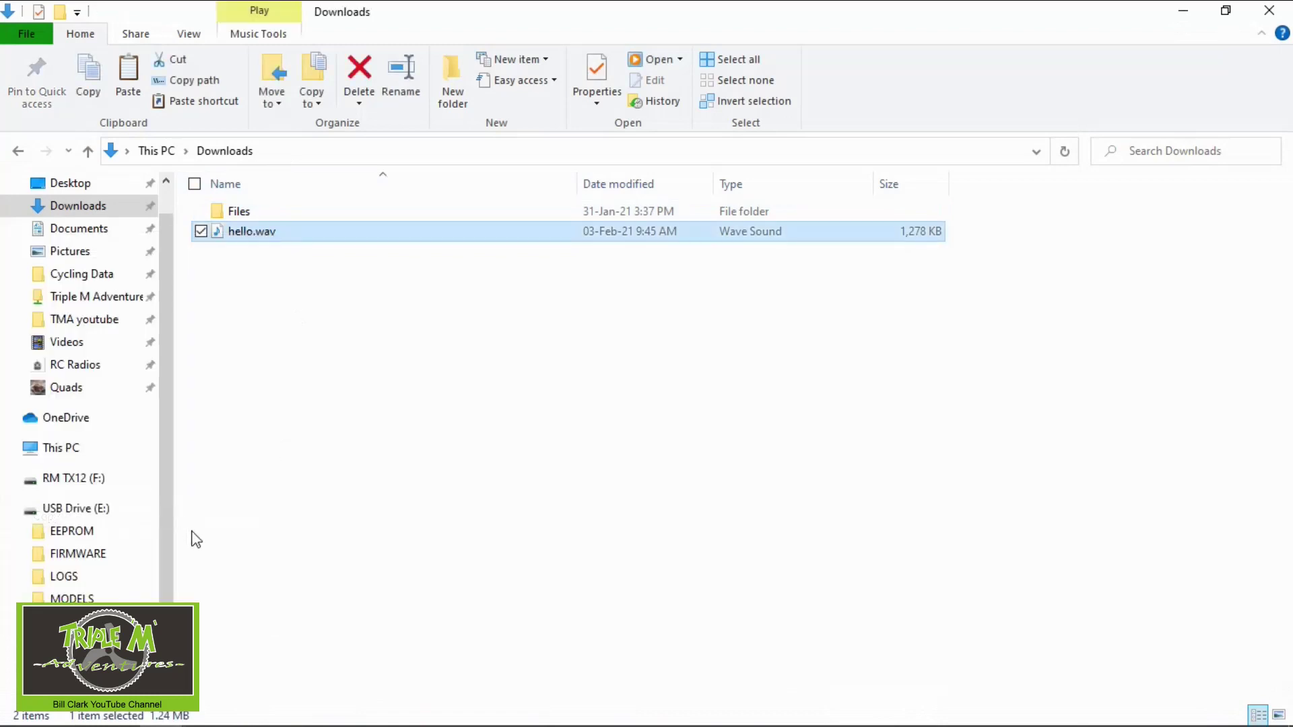
pyautogui.moveTo(148, 724)
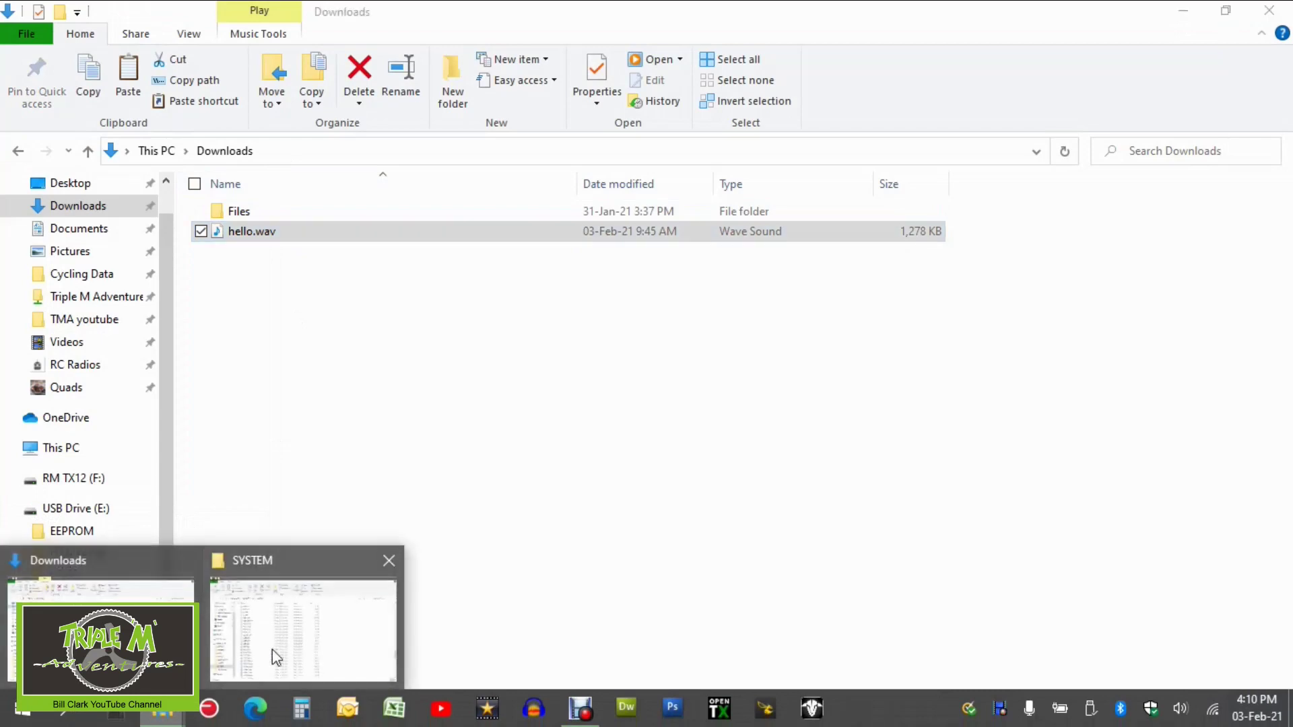
pyautogui.click(353, 628)
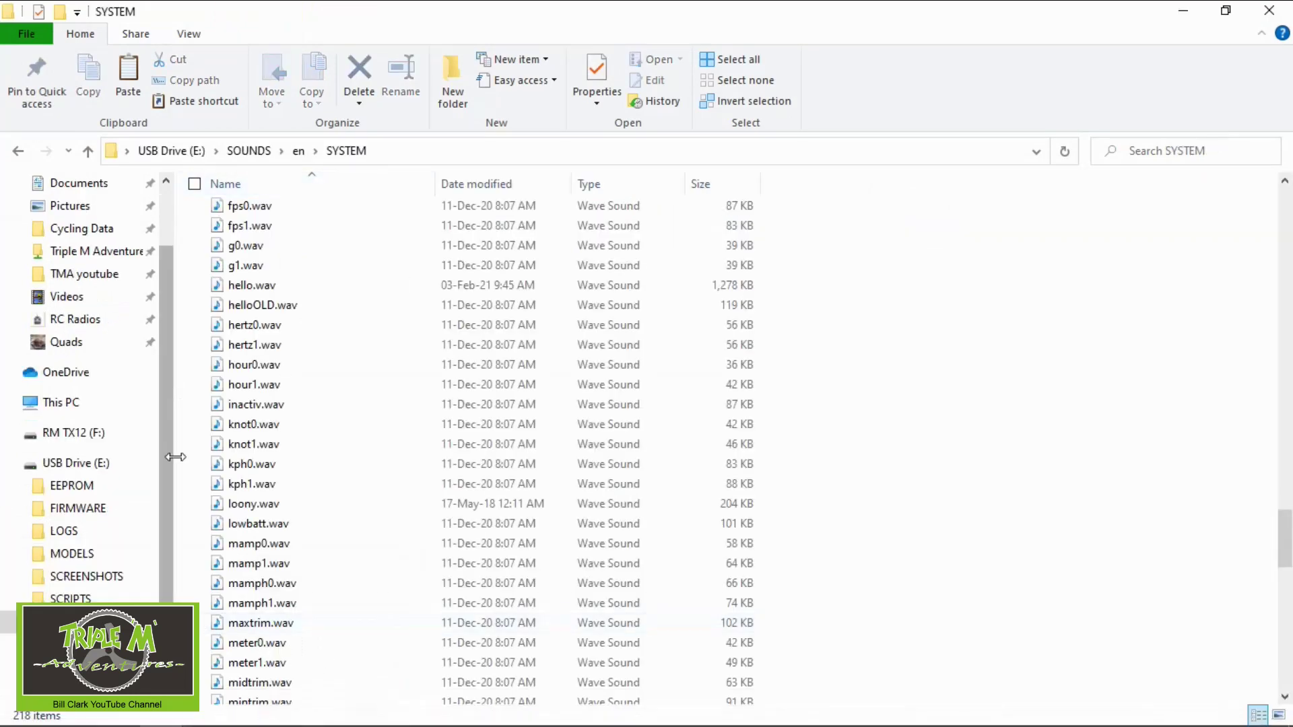